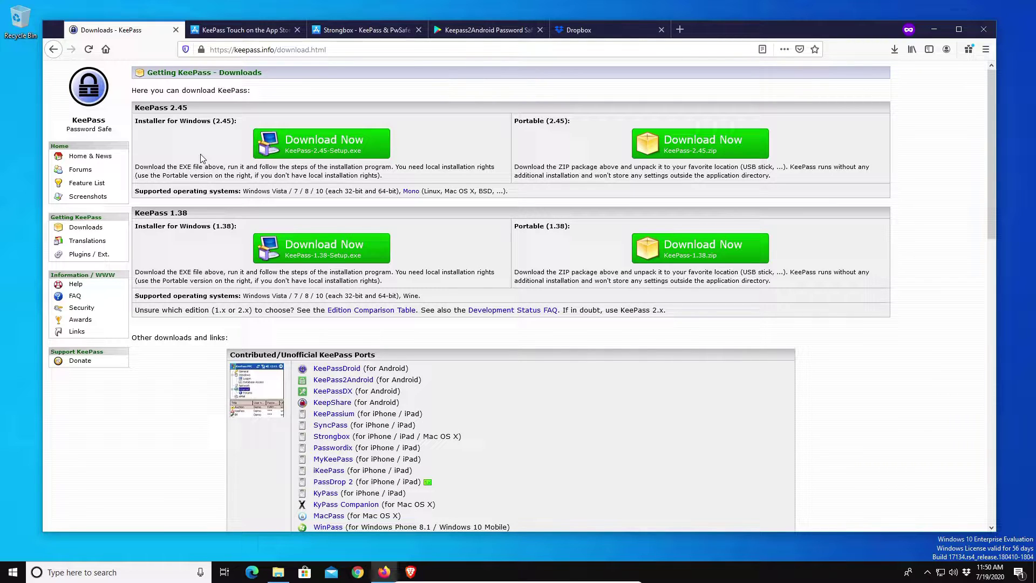
Scroll the keepass.info downloads page, then switch to the KeePass Touch App Store tab.
{"action": "scroll", "coordinate": [202, 158], "scroll_direction": "down", "scroll_amount": 8}
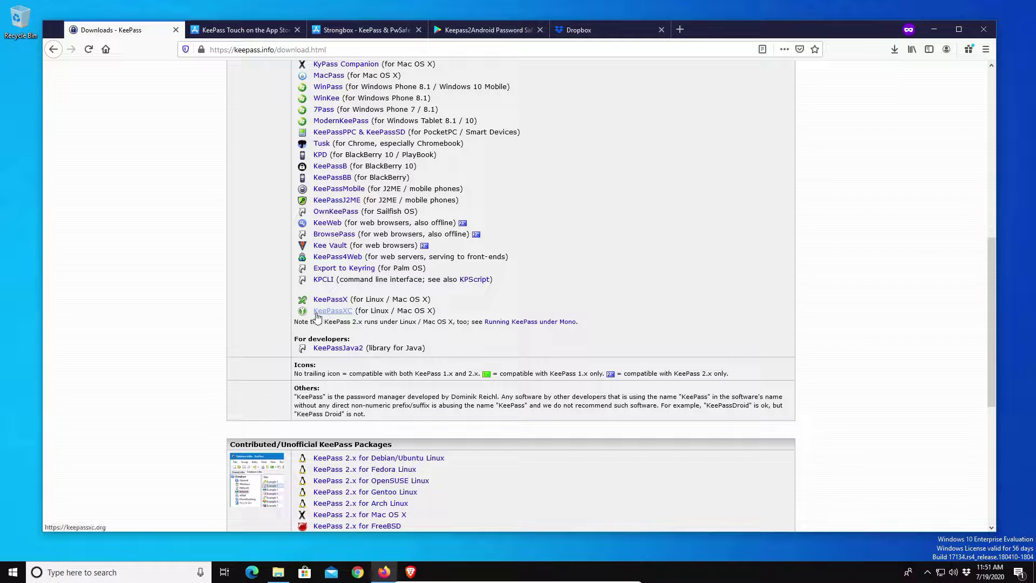
{"action": "scroll", "coordinate": [329, 281], "scroll_direction": "up", "scroll_amount": 2}
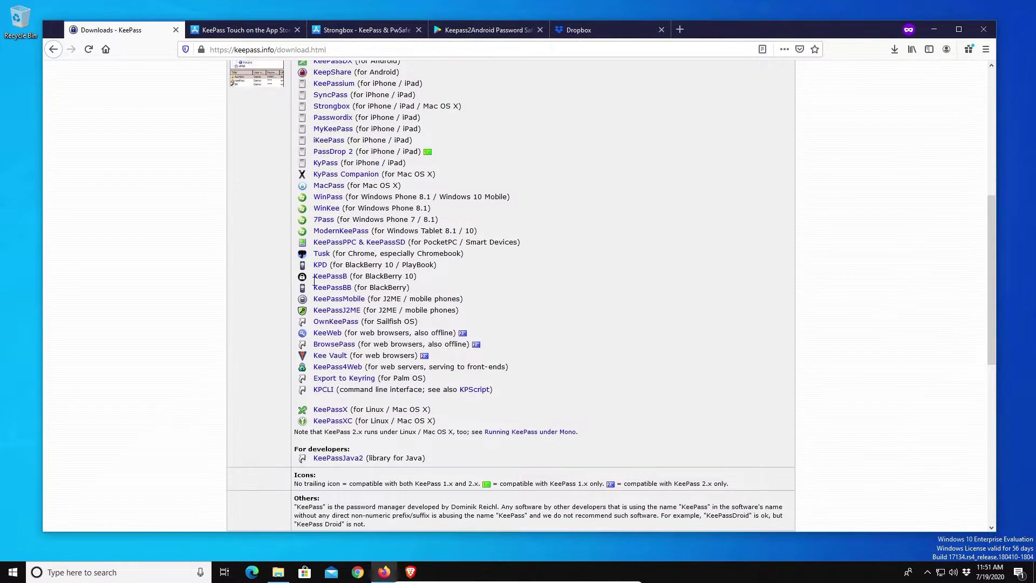
{"action": "scroll", "coordinate": [221, 284], "scroll_direction": "up", "scroll_amount": 6}
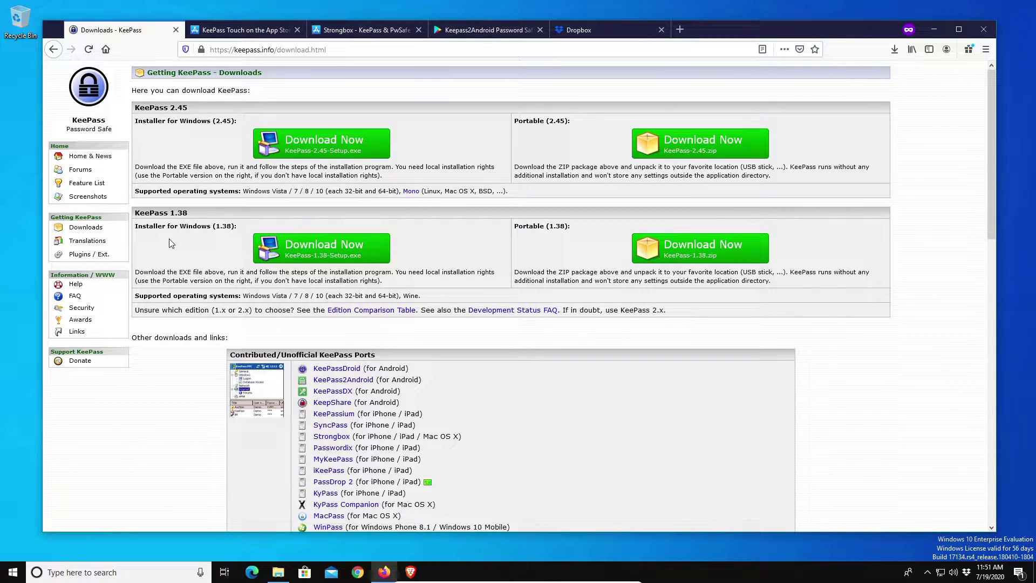
{"action": "left_click", "coordinate": [225, 30]}
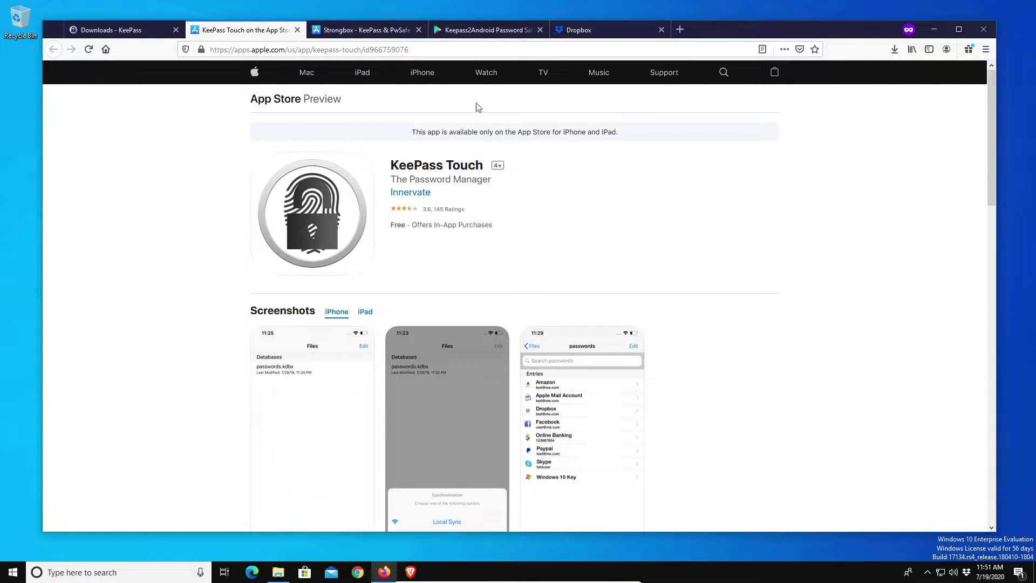
Look over the Strongbox and Keepass2Android Google Play tabs, then move to the Dropbox tab.
{"action": "left_click", "coordinate": [332, 34]}
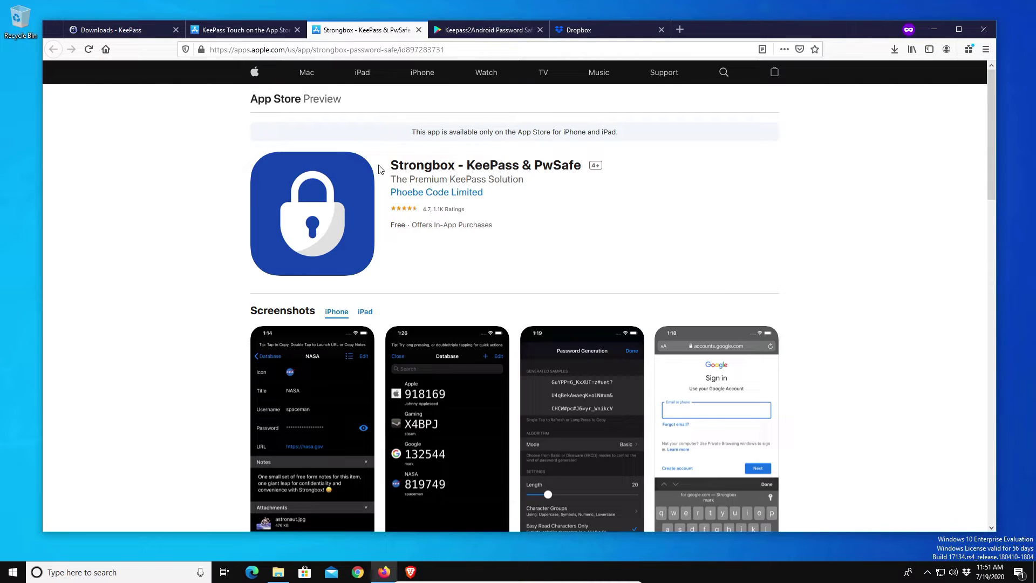
{"action": "left_click_drag", "start_coordinate": [468, 166], "coordinate": [538, 165]}
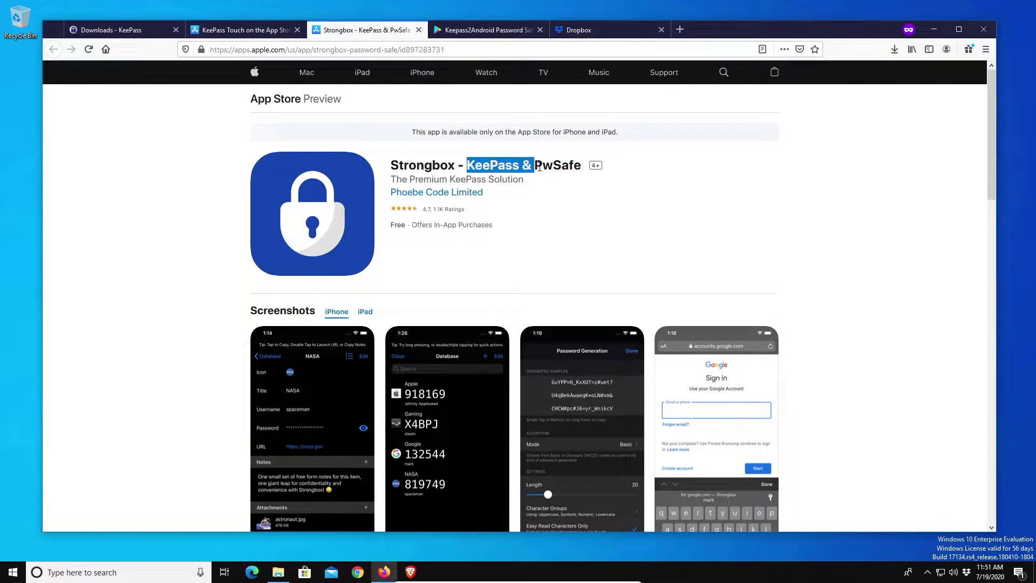
{"action": "left_click", "coordinate": [624, 218]}
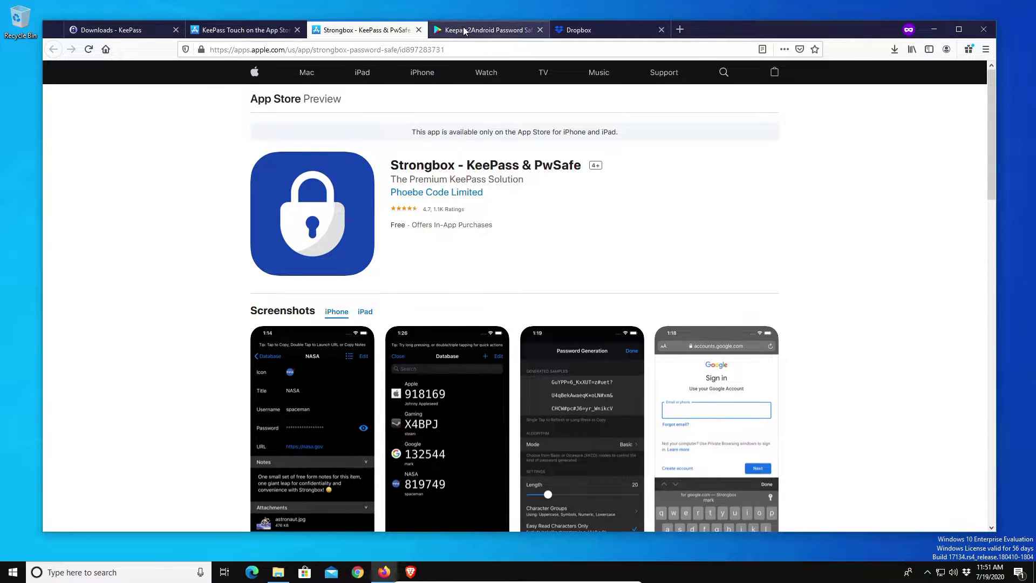
{"action": "left_click", "coordinate": [461, 30]}
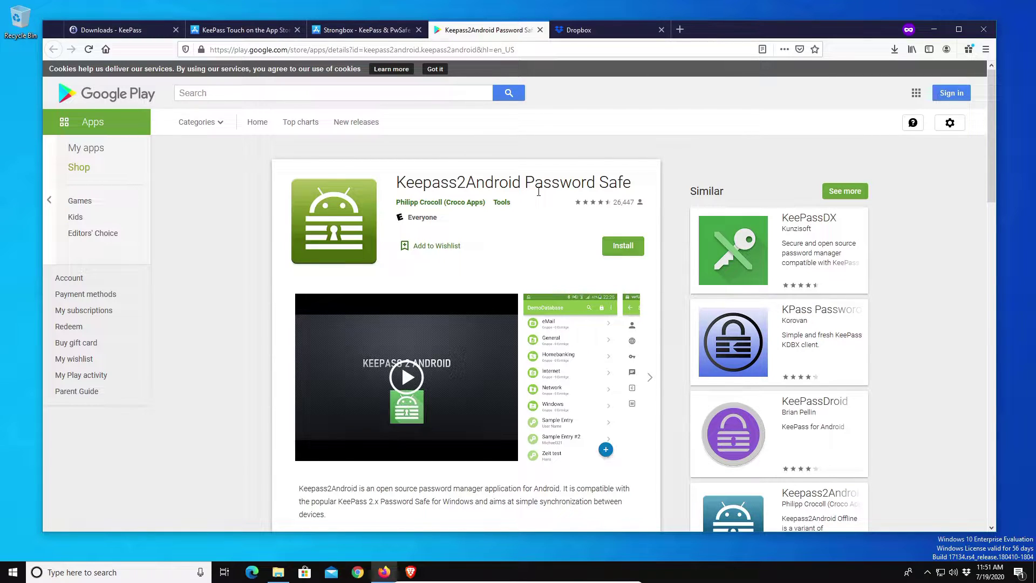
{"action": "left_click_drag", "start_coordinate": [393, 185], "coordinate": [572, 201]}
{"action": "left_click", "coordinate": [567, 223]}
{"action": "left_click", "coordinate": [586, 33]}
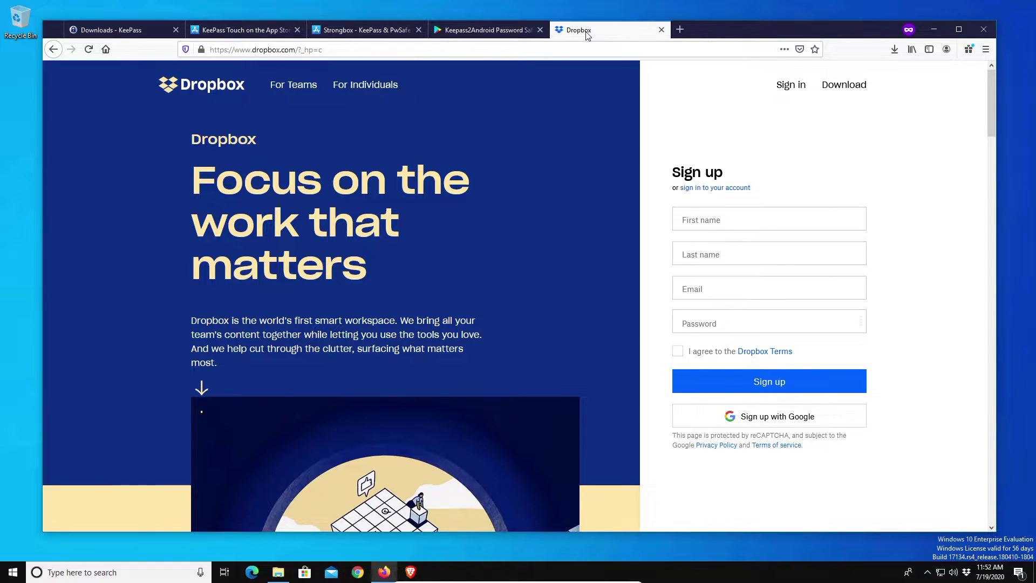
Download the KeePass 2.45 Windows installer and run KeePass-2.45-Setup.exe.
{"action": "left_click", "coordinate": [112, 31]}
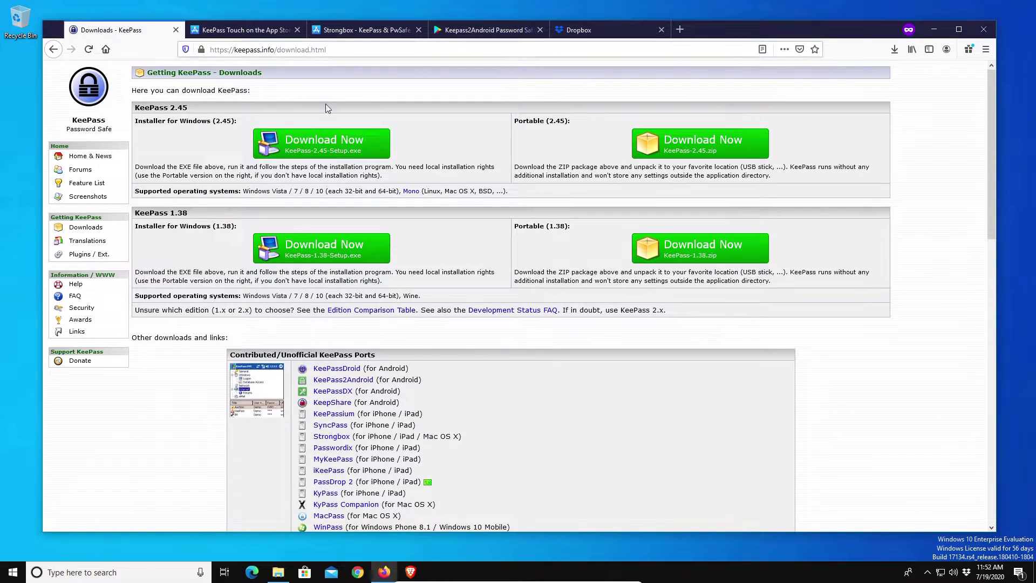
{"action": "left_click", "coordinate": [317, 145]}
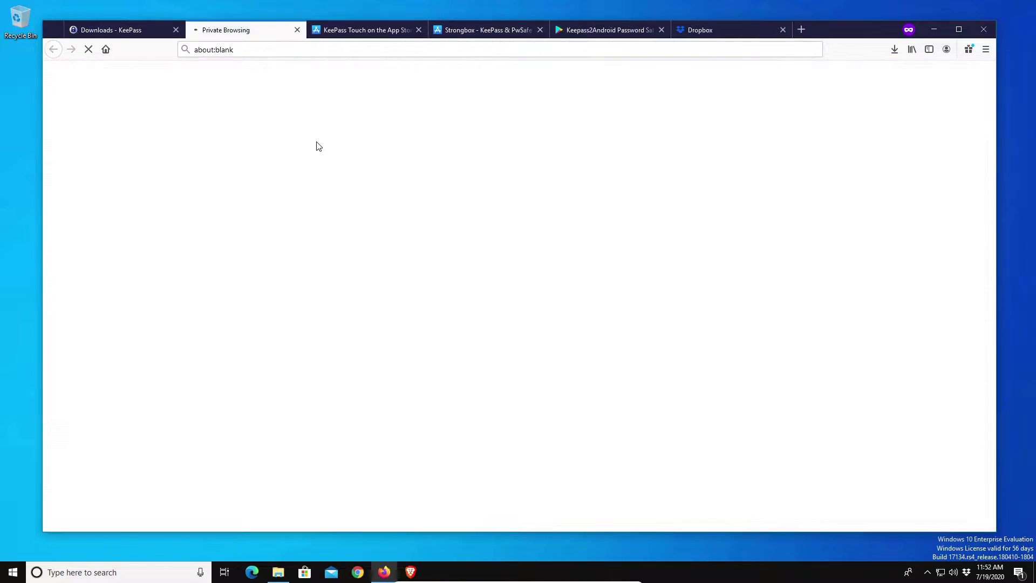
{"action": "left_click", "coordinate": [895, 53]}
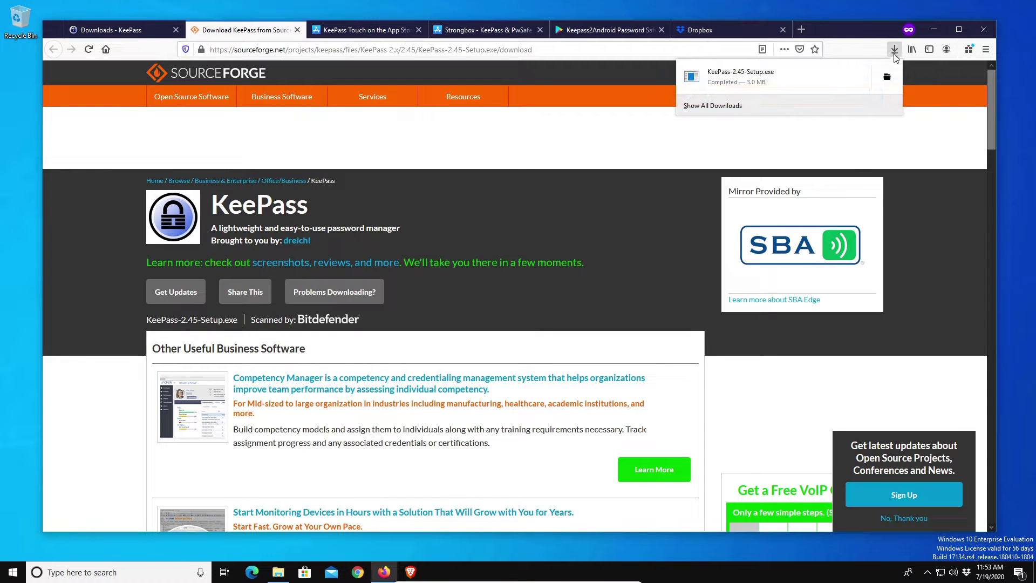
{"action": "left_click", "coordinate": [762, 79]}
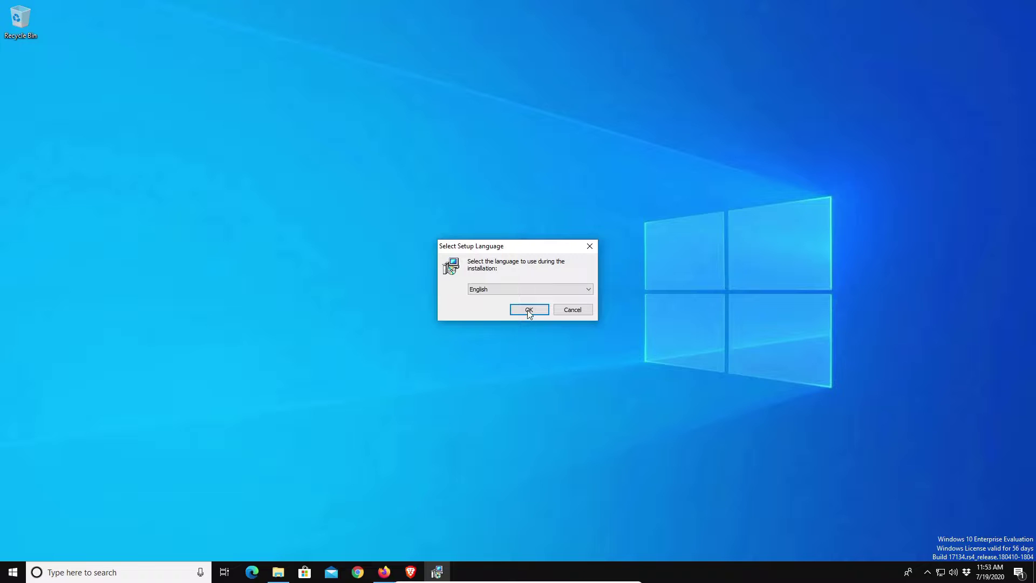
Install in English, accepting the license and keeping the default install folder.
{"action": "left_click", "coordinate": [528, 311]}
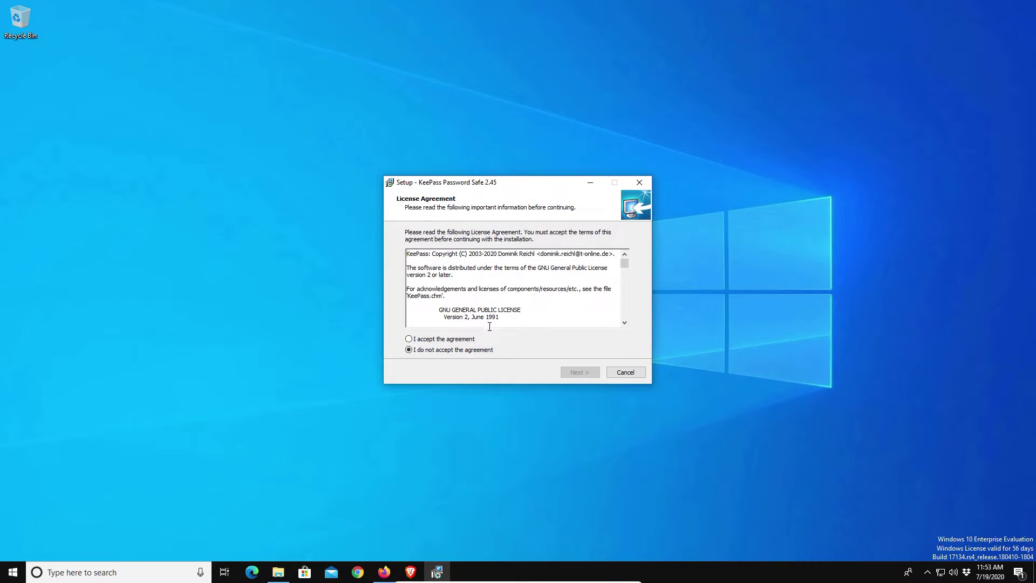
{"action": "left_click", "coordinate": [467, 340]}
{"action": "left_click", "coordinate": [581, 376]}
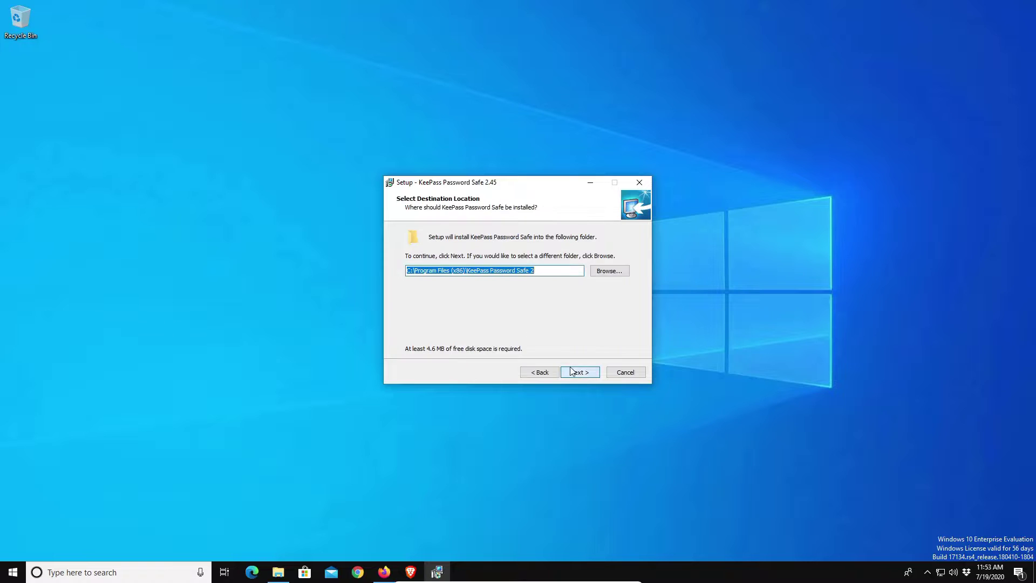
{"action": "left_click", "coordinate": [579, 372]}
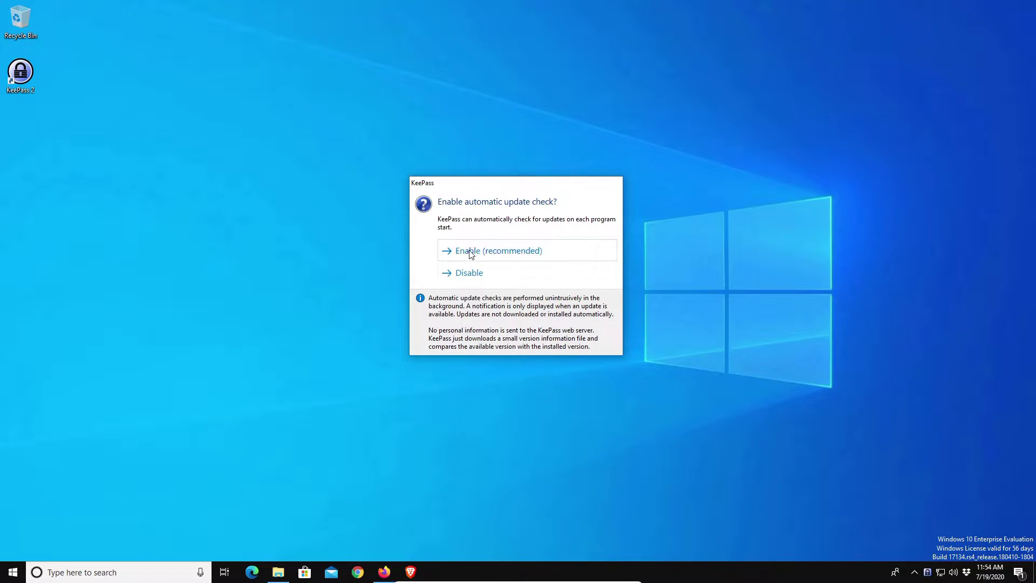
Enable the automatic update check and start a new database via File > New.
{"action": "left_click", "coordinate": [471, 254]}
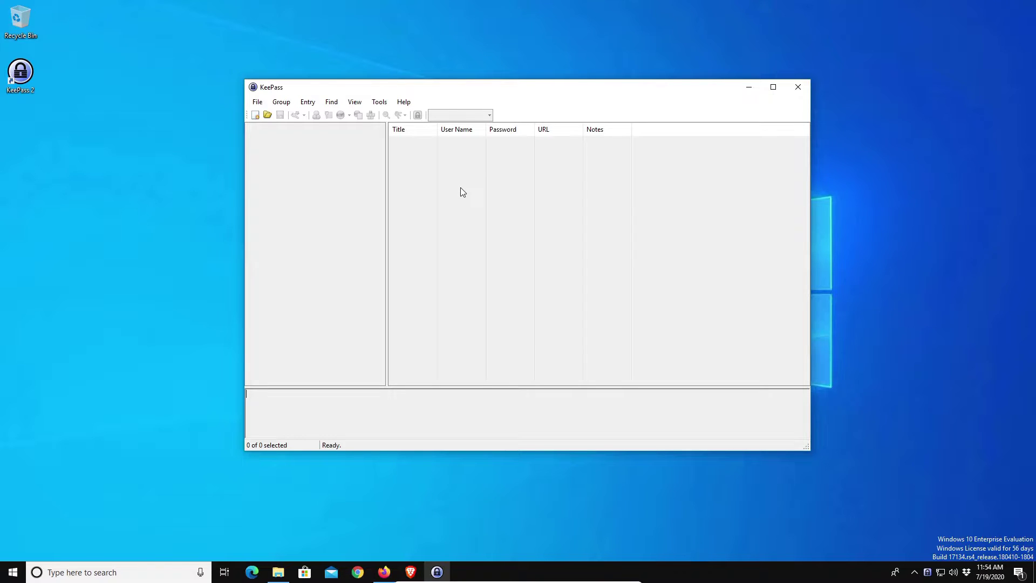
{"action": "left_click", "coordinate": [256, 104]}
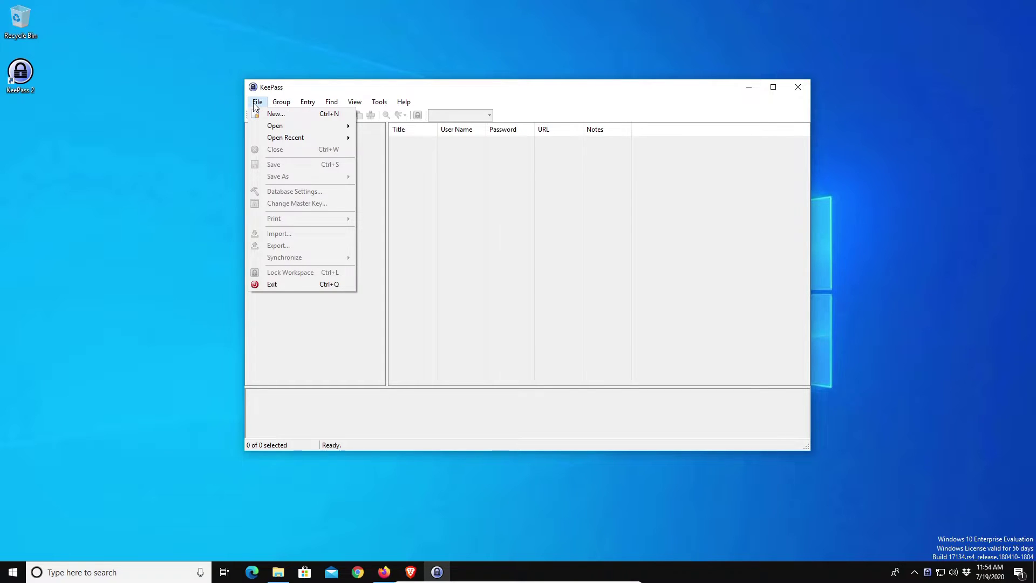
{"action": "left_click", "coordinate": [275, 114]}
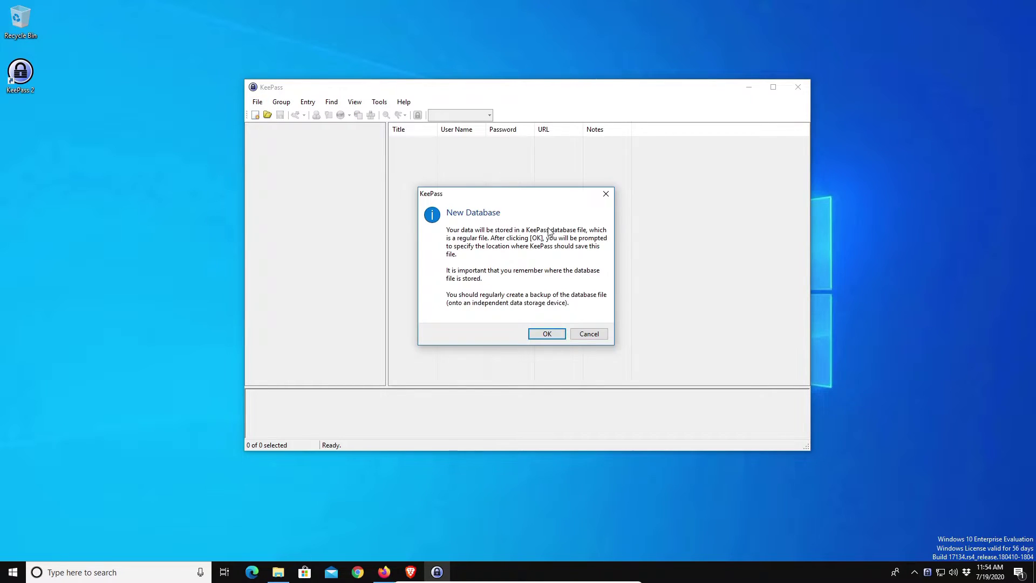
{"action": "left_click", "coordinate": [546, 333]}
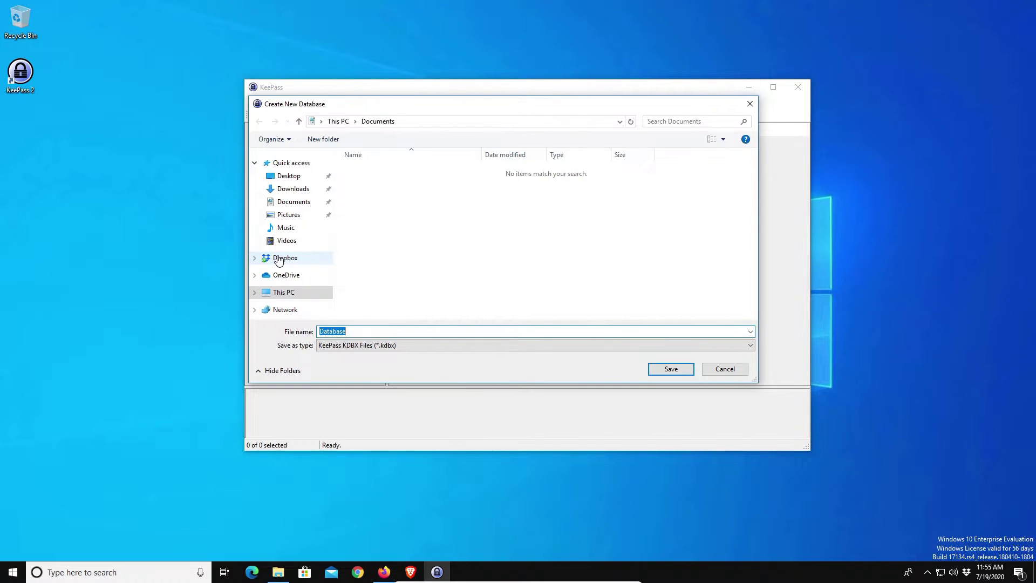
Save the new database as Database.kdbx in the Dropbox folder.
{"action": "left_click", "coordinate": [284, 260]}
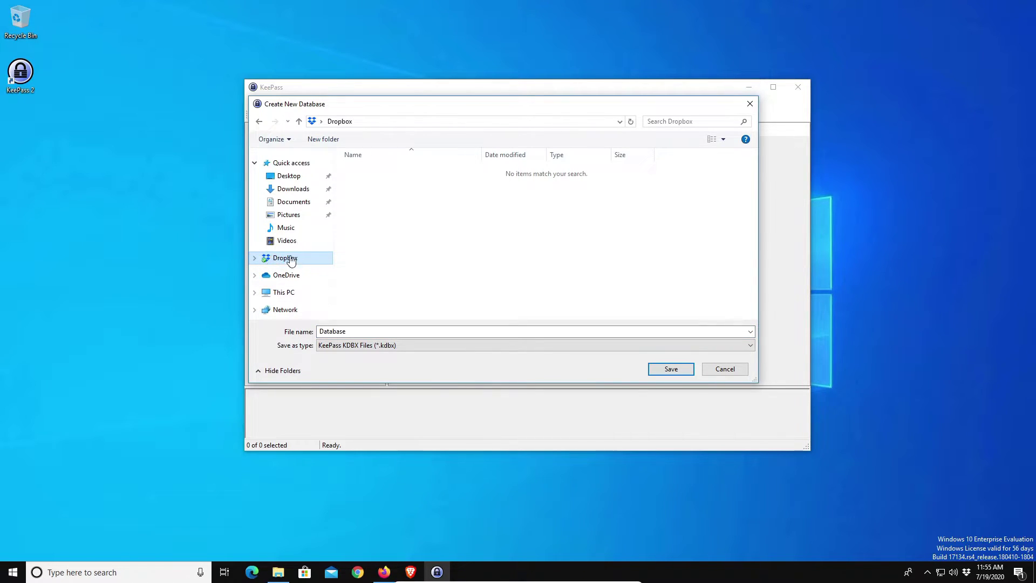
{"action": "left_click", "coordinate": [350, 331]}
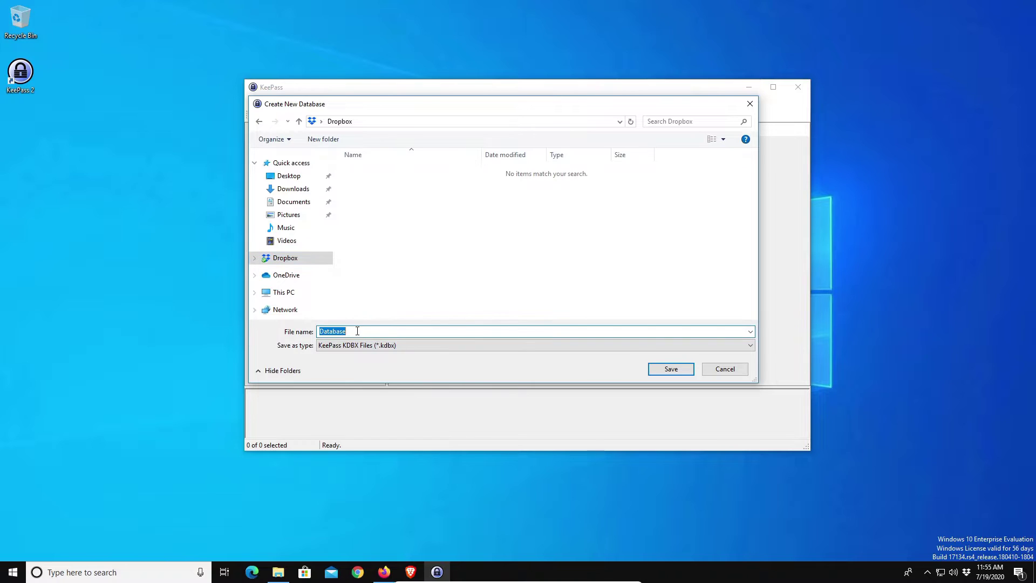
{"action": "left_click", "coordinate": [350, 332]}
{"action": "left_click", "coordinate": [671, 370]}
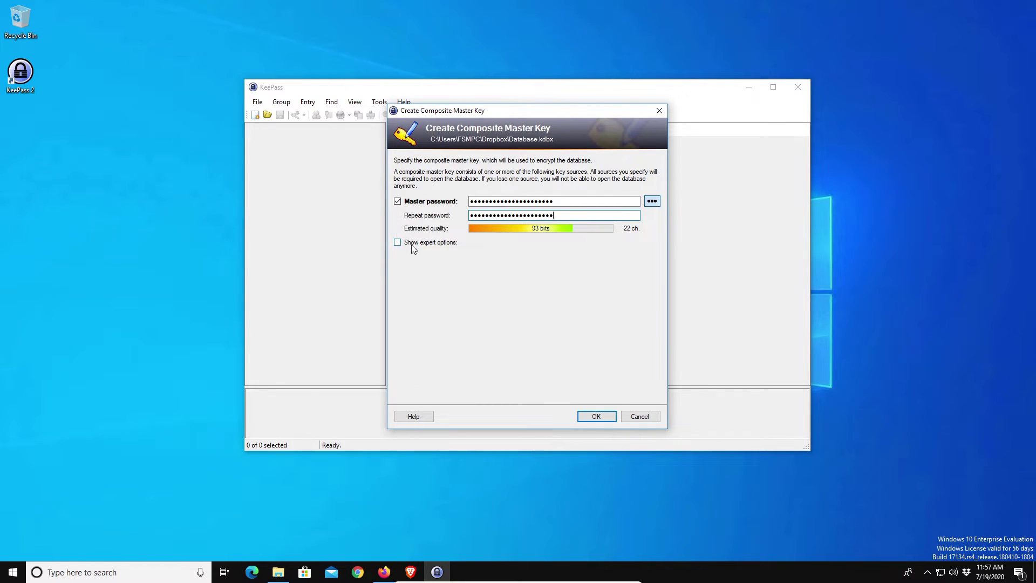
Confirm the master key using only the master password, with the key file option left off.
{"action": "left_click", "coordinate": [397, 244]}
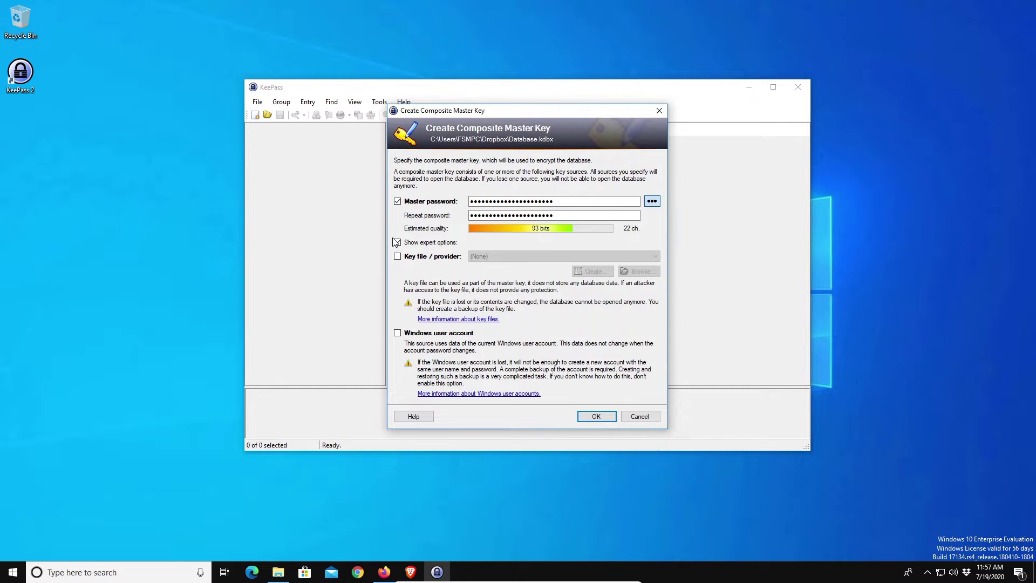
{"action": "left_click", "coordinate": [398, 257]}
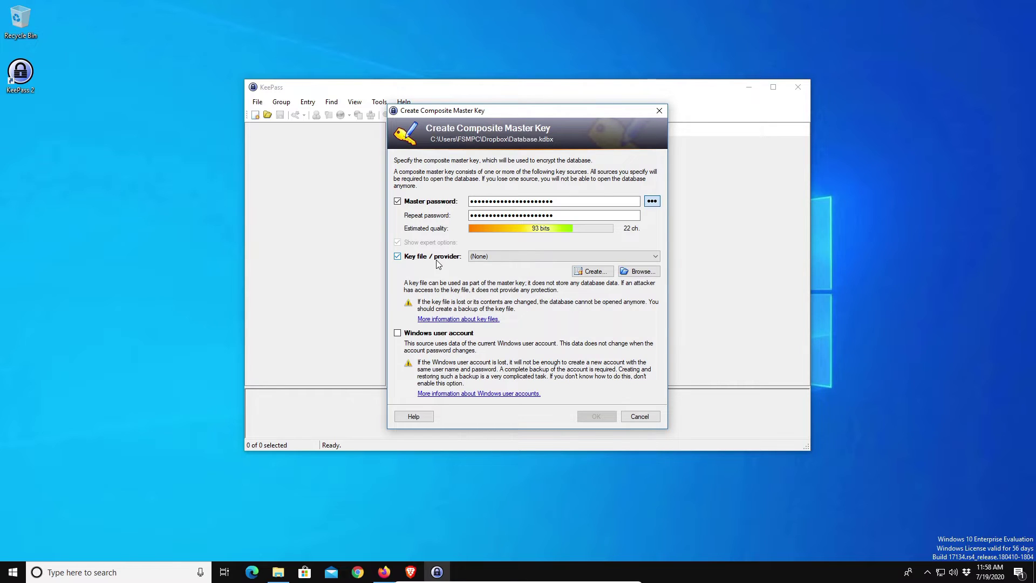
{"action": "left_click", "coordinate": [398, 258]}
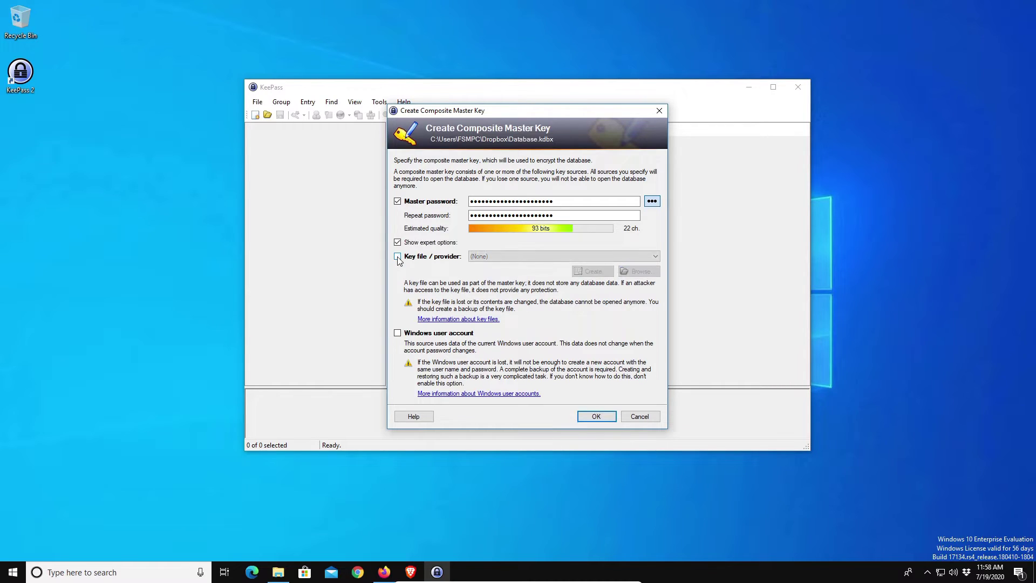
{"action": "left_click", "coordinate": [398, 243]}
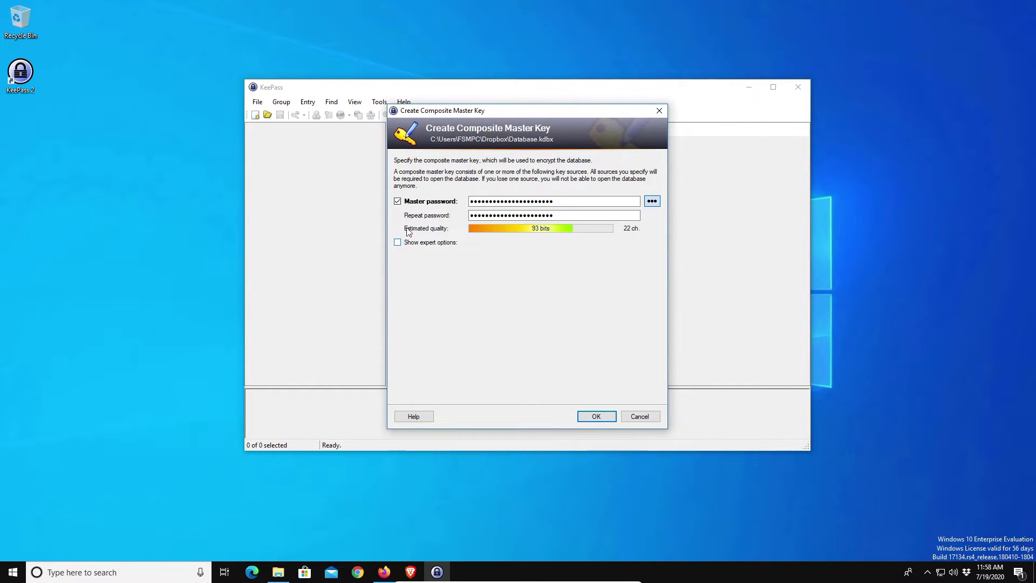
{"action": "left_click", "coordinate": [598, 418]}
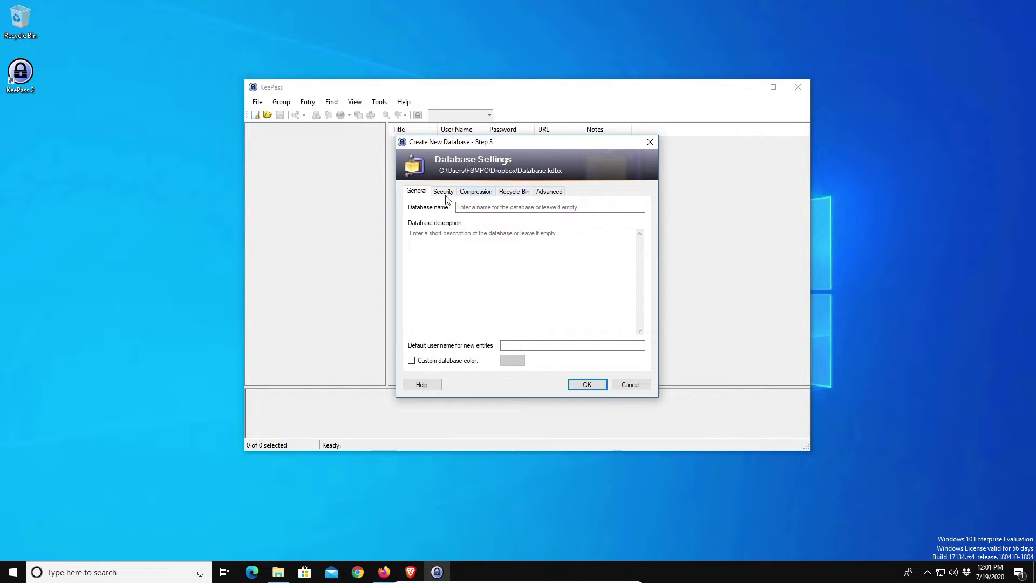
Name the database Tester, review the Advanced, Security, Compression and Recycle Bin tabs, and confirm.
{"action": "left_click", "coordinate": [481, 205]}
{"action": "type", "text": "Tester"}
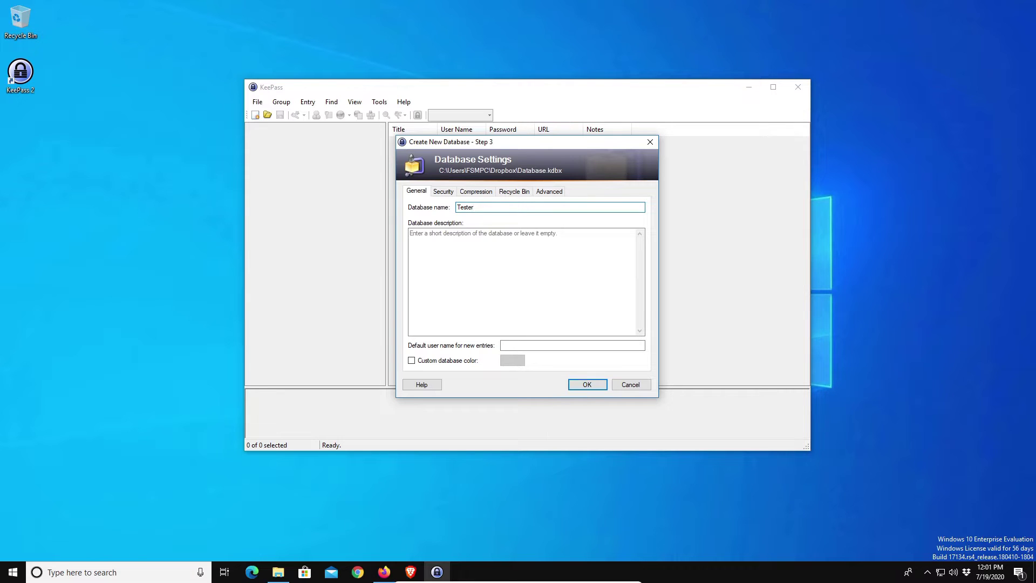
{"action": "left_click", "coordinate": [551, 194]}
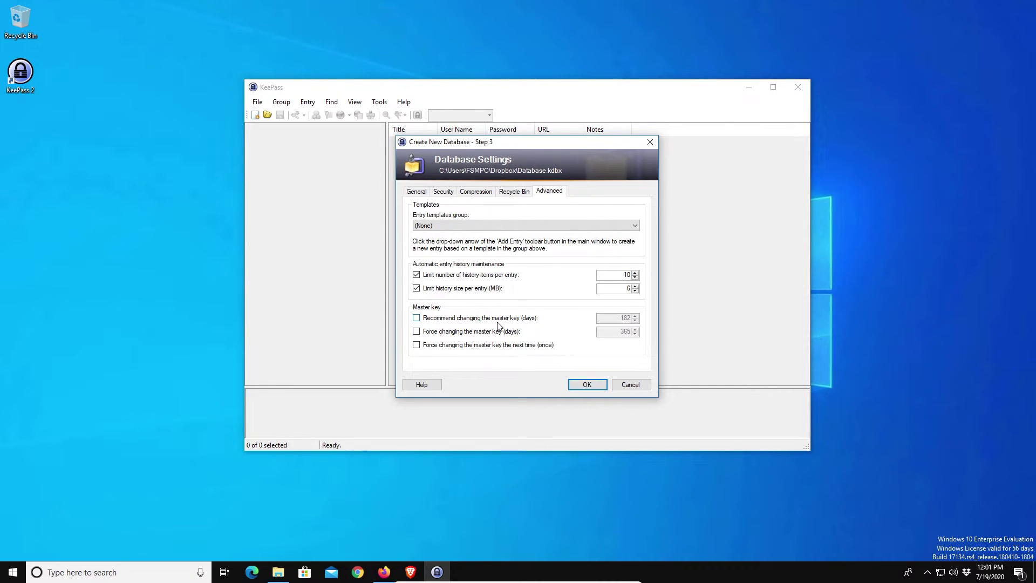
{"action": "left_click", "coordinate": [445, 193]}
{"action": "left_click", "coordinate": [477, 192]}
{"action": "left_click", "coordinate": [513, 192]}
{"action": "left_click", "coordinate": [414, 193]}
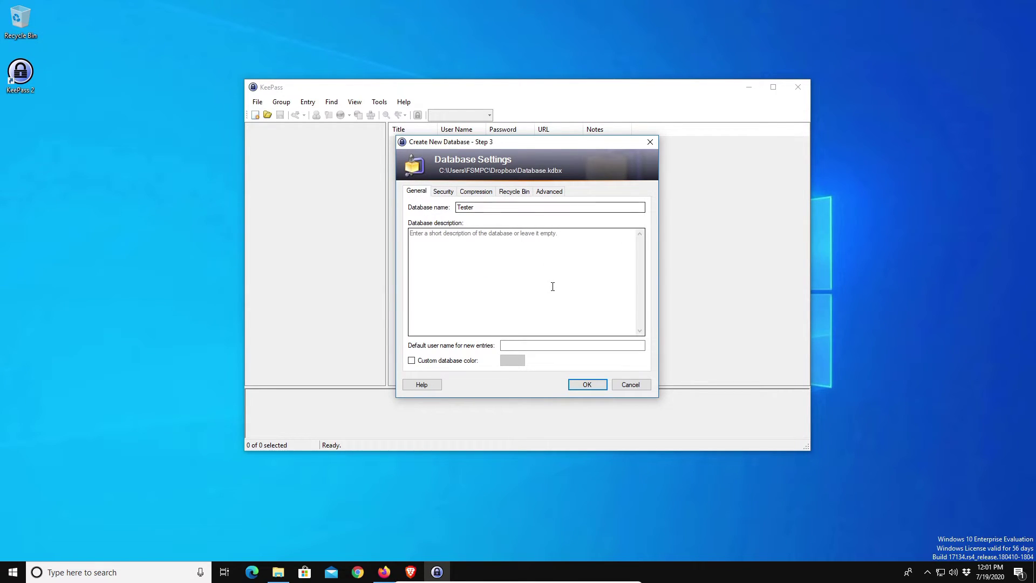
{"action": "left_click", "coordinate": [587, 386]}
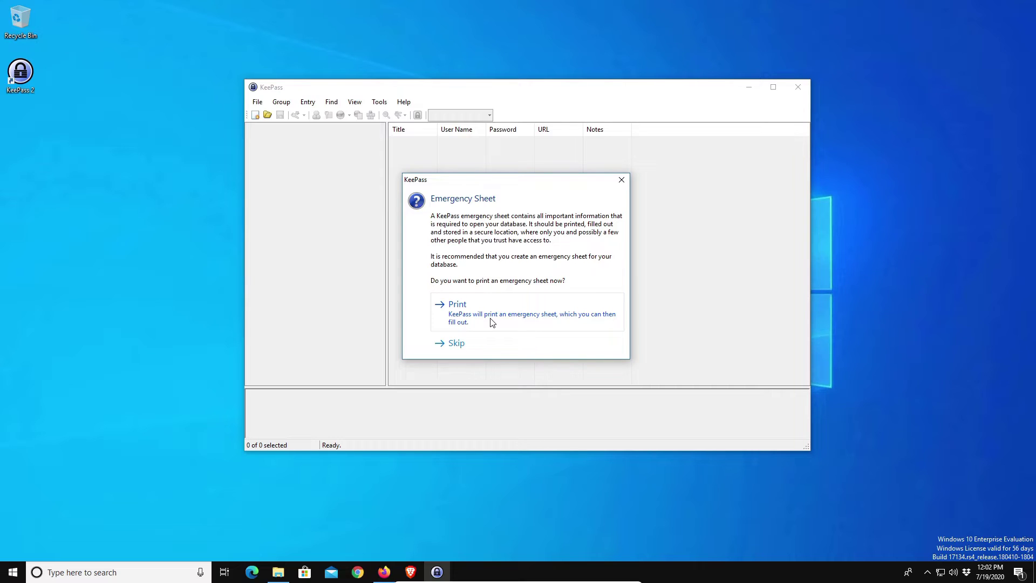
Skip the emergency sheet and widen the Title column of the entry list.
{"action": "left_click", "coordinate": [456, 343]}
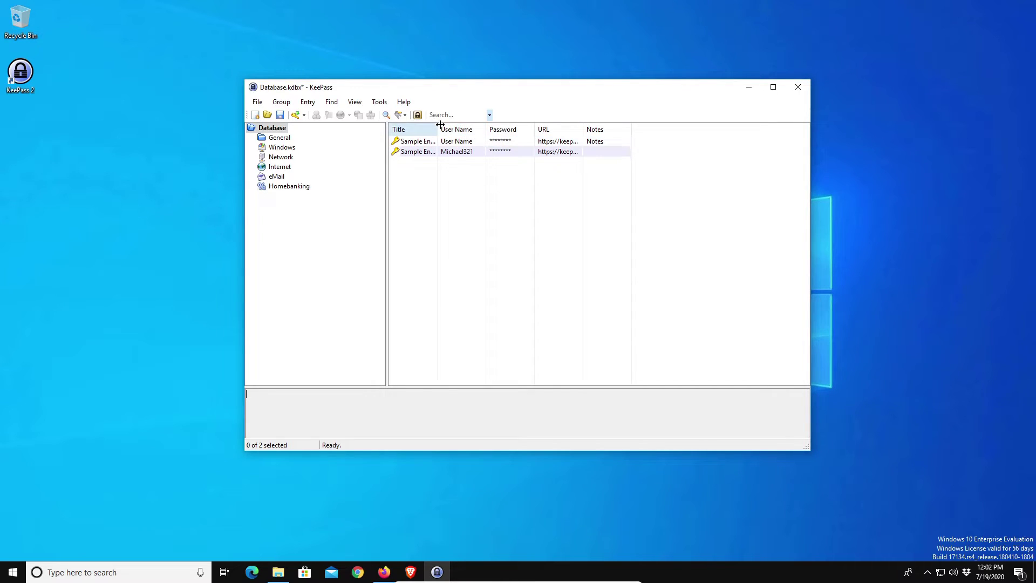
{"action": "left_click_drag", "start_coordinate": [440, 125], "coordinate": [485, 124]}
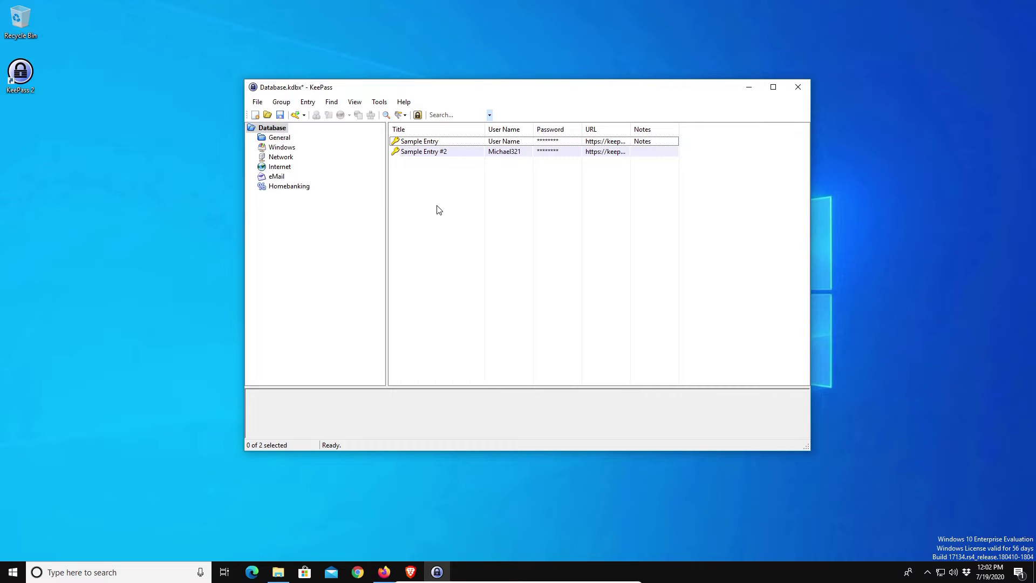
Add an entry titled 'testing' with a 4-character password and the note 'none'.
{"action": "left_click", "coordinate": [307, 103]}
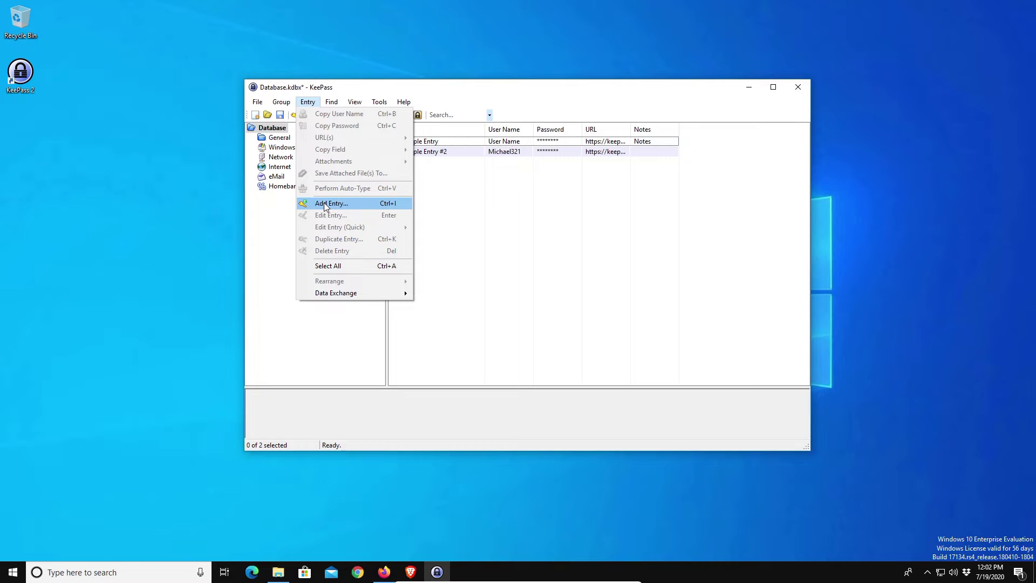
{"action": "left_click", "coordinate": [324, 203]}
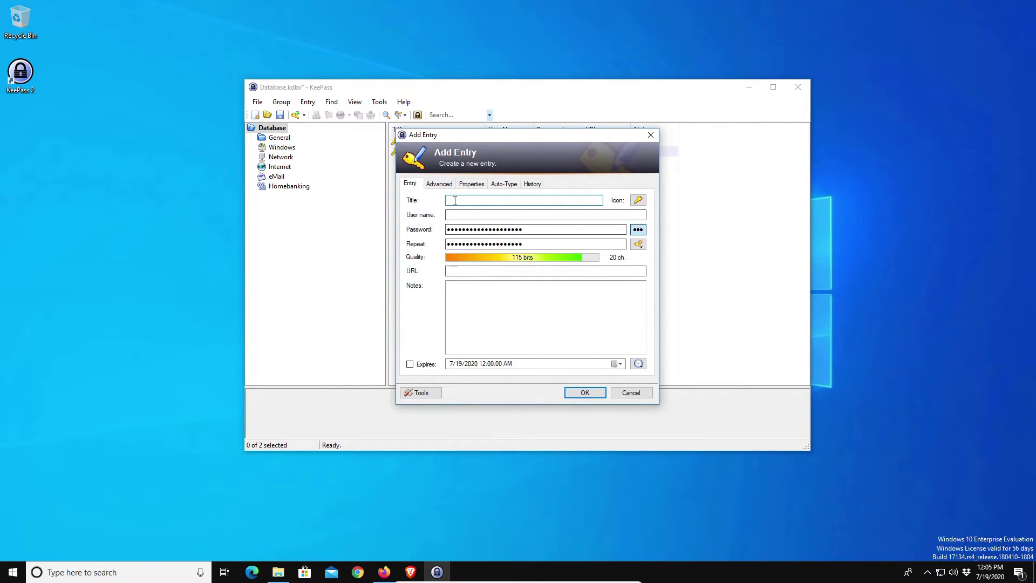
{"action": "type", "text": "testing"}
{"action": "key", "text": "Tab"}
{"action": "key", "text": "Tab"}
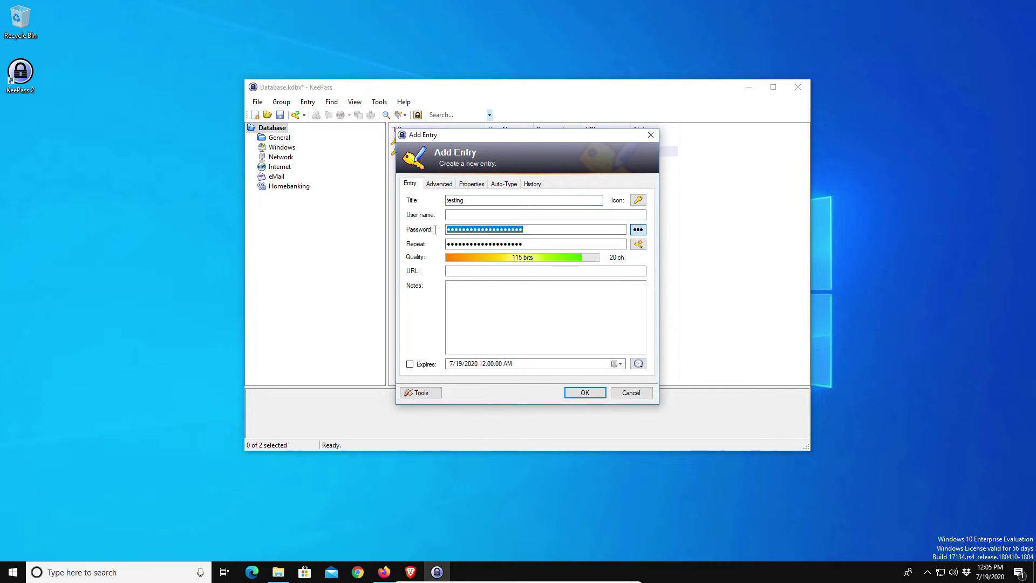
{"action": "type", "text": "test"}
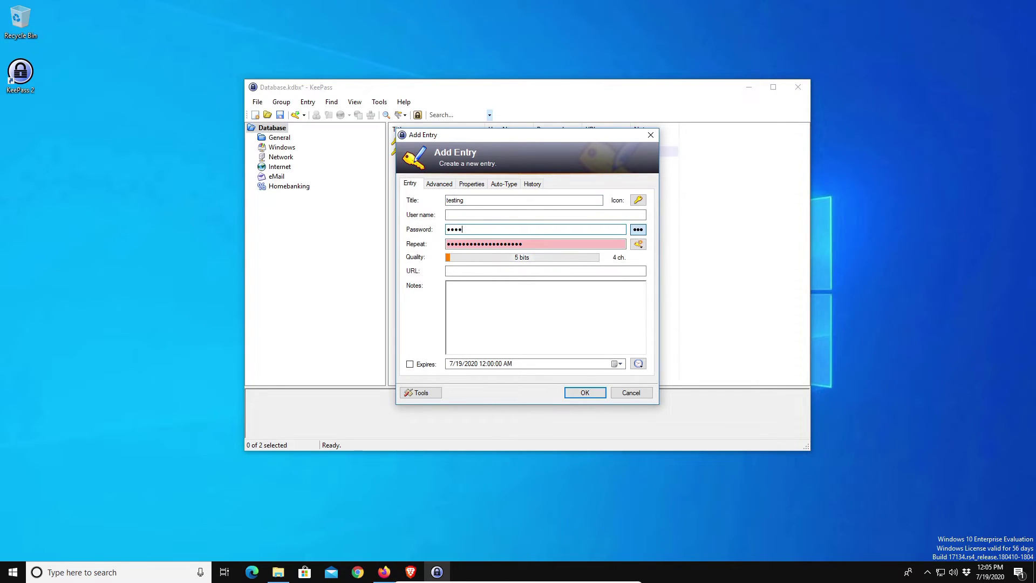
{"action": "double_click", "coordinate": [508, 243]}
{"action": "type", "text": "test"}
{"action": "left_click", "coordinate": [470, 304]}
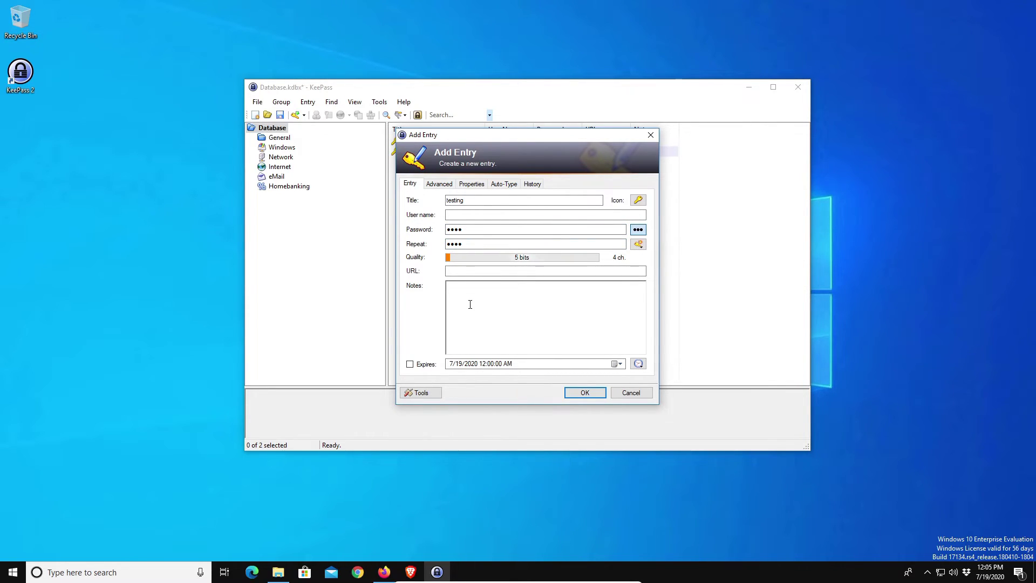
{"action": "type", "text": "none"}
{"action": "left_click", "coordinate": [585, 393]}
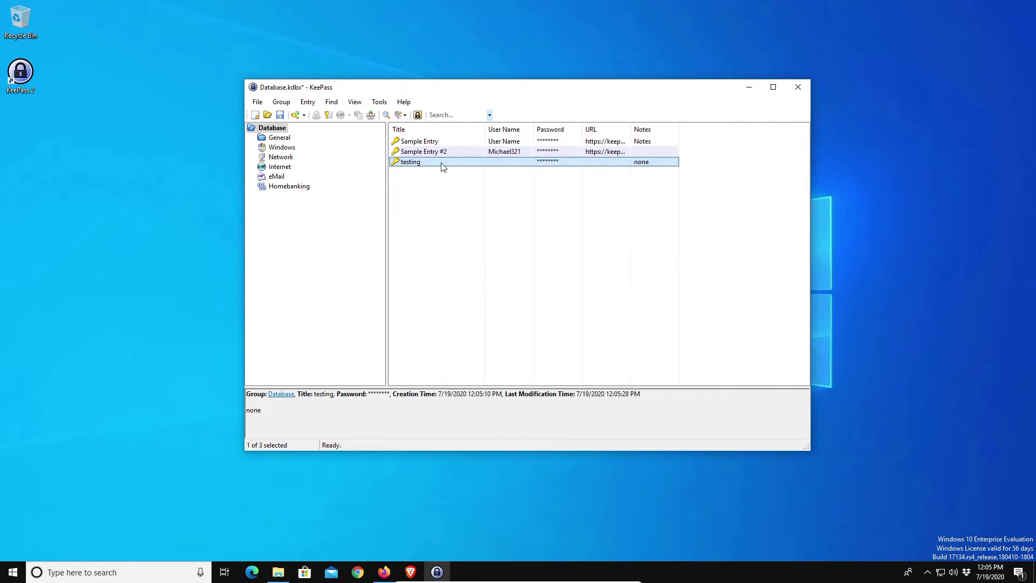
Deselect the new entry and save Database.kdbx.
{"action": "left_click", "coordinate": [559, 280]}
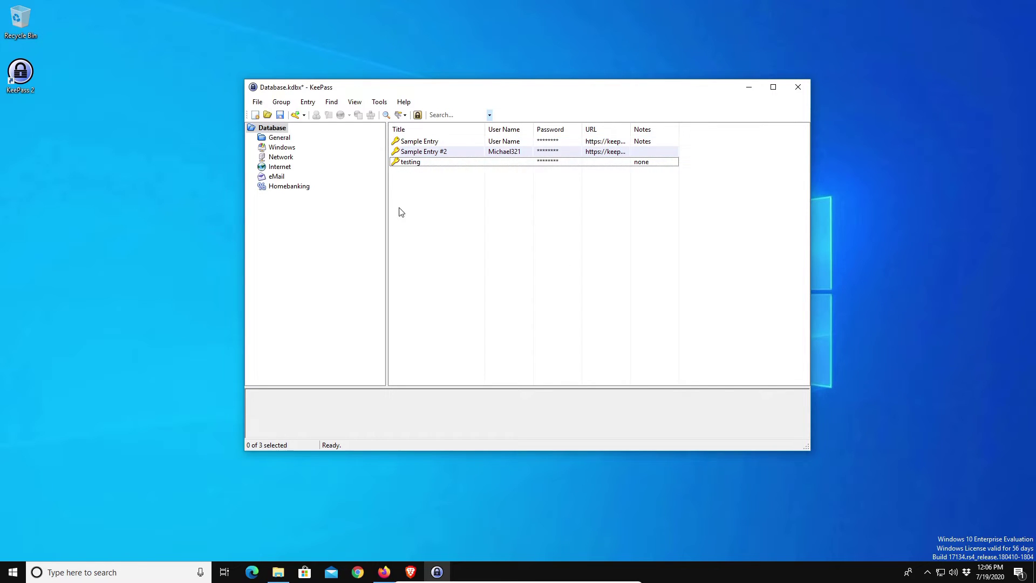
{"action": "left_click", "coordinate": [258, 102]}
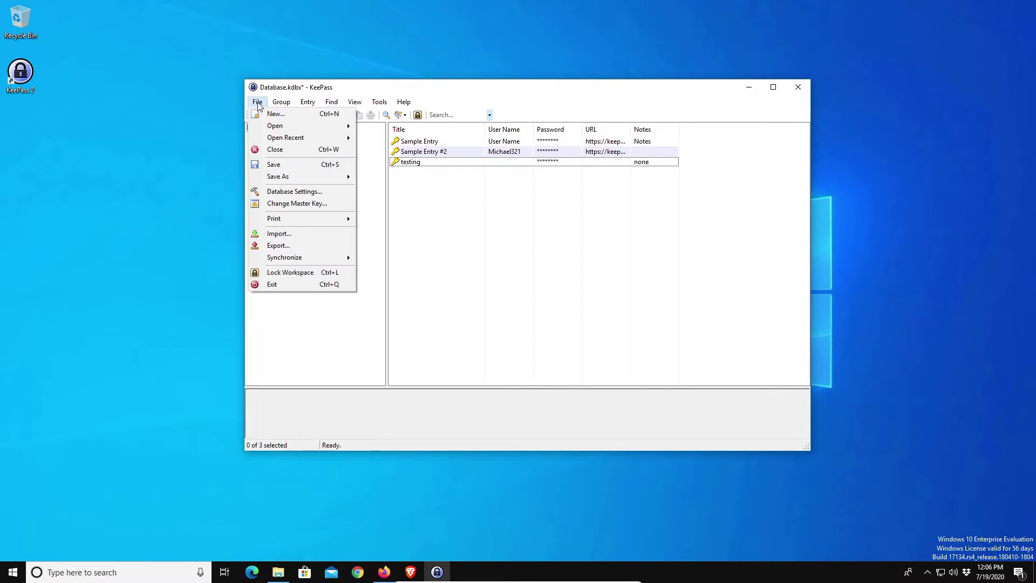
{"action": "left_click", "coordinate": [274, 164]}
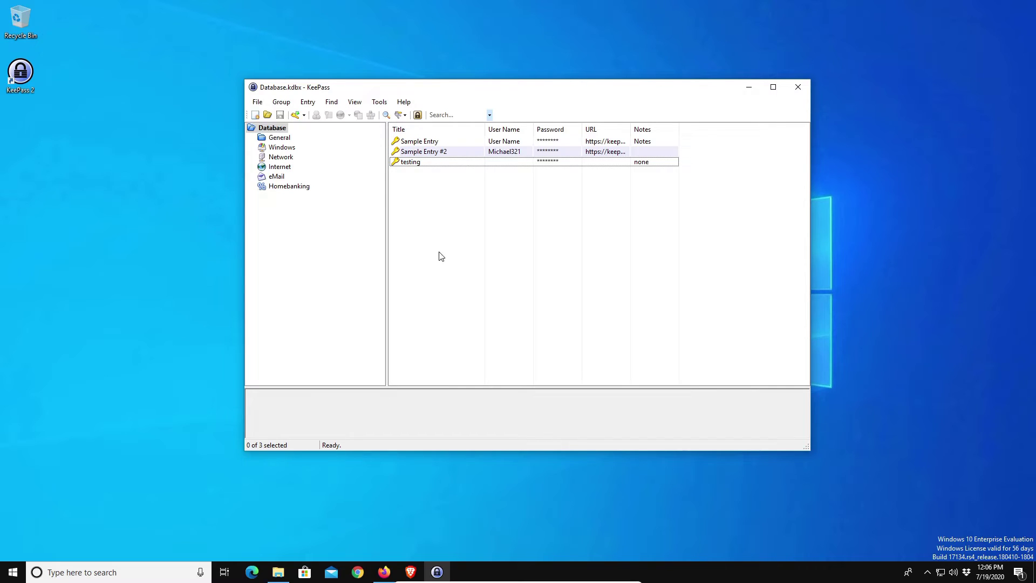
{"action": "left_click", "coordinate": [278, 572]}
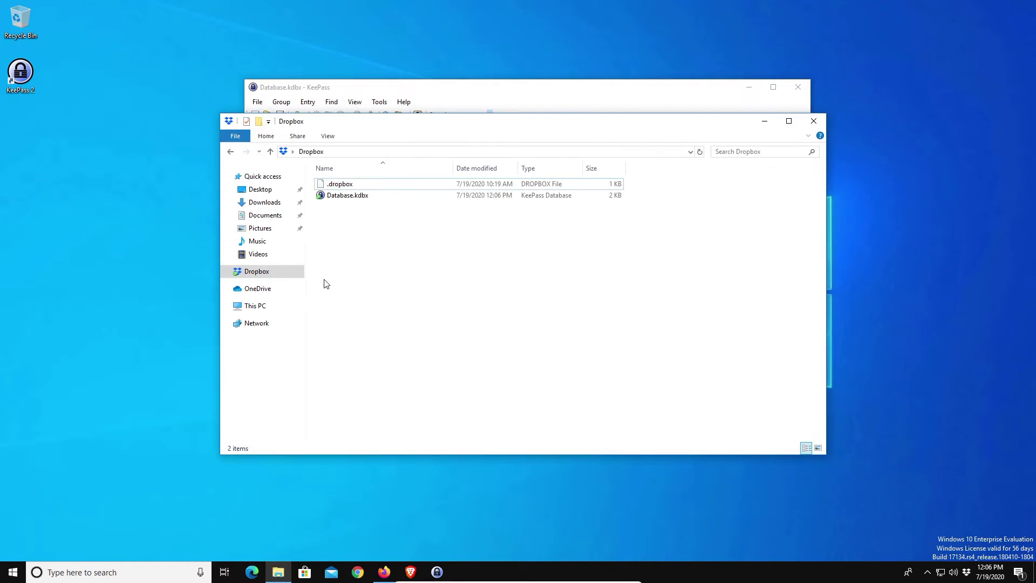
{"action": "left_click", "coordinate": [348, 199]}
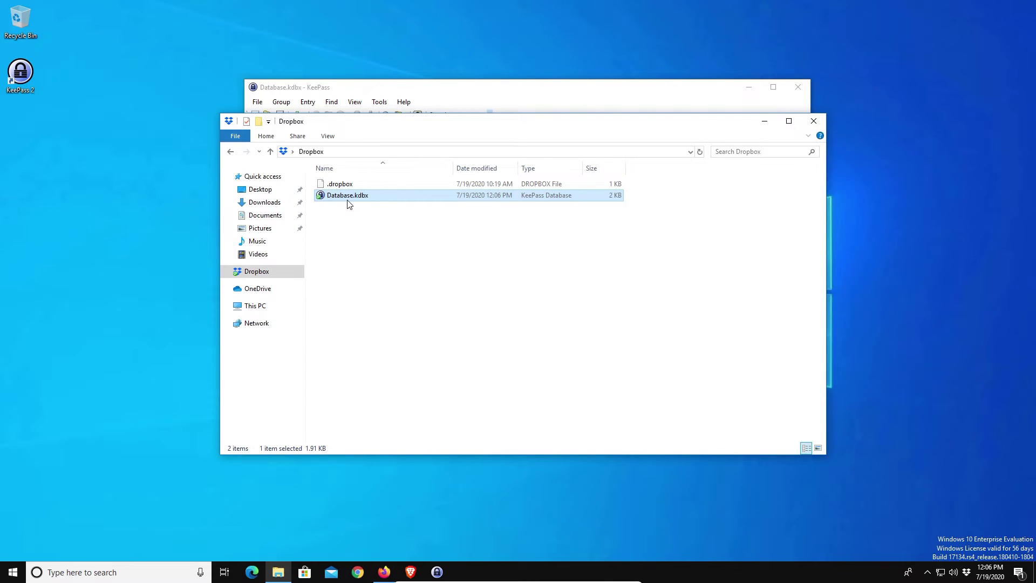
{"action": "left_click", "coordinate": [764, 122]}
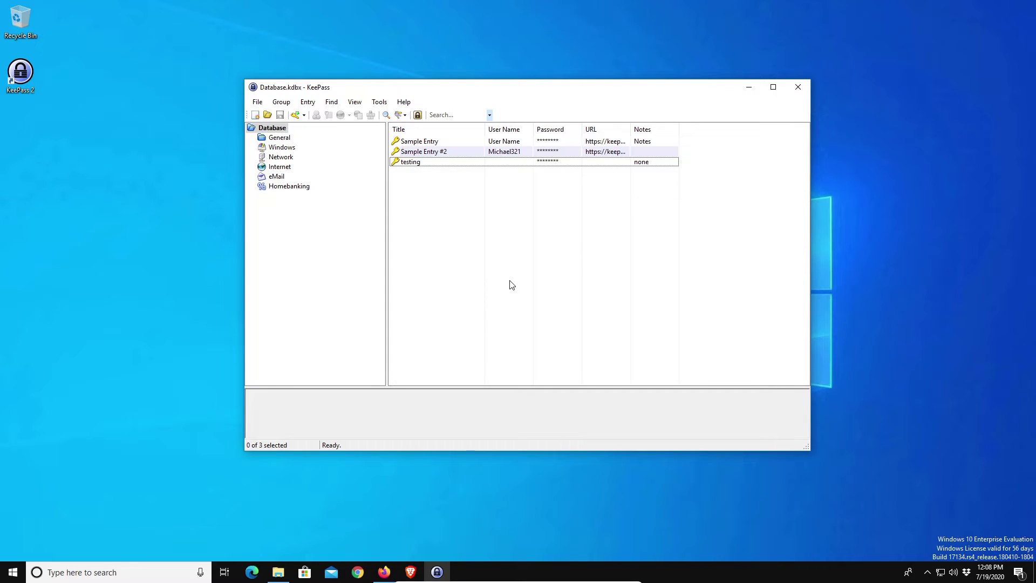
Browse through the KeePass menu bar.
{"action": "left_click", "coordinate": [379, 102]}
{"action": "left_click", "coordinate": [349, 106]}
{"action": "left_click", "coordinate": [281, 103]}
{"action": "left_click", "coordinate": [283, 104]}
Give the testing entry the user name bob, then reopen it to check and cancel.
{"action": "left_click", "coordinate": [414, 166]}
{"action": "right_click", "coordinate": [413, 167]}
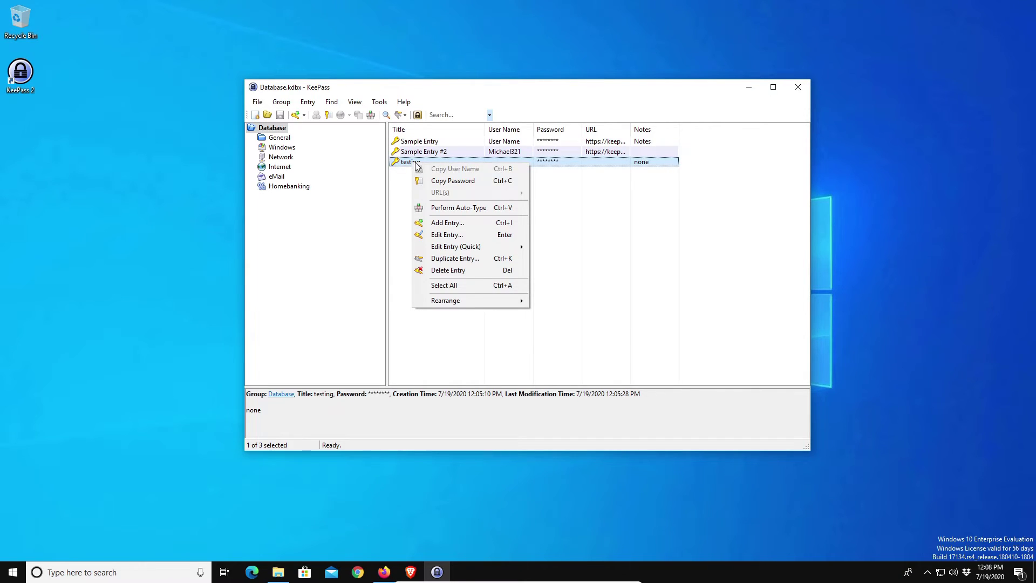
{"action": "left_click", "coordinate": [452, 235]}
{"action": "left_click", "coordinate": [463, 214]}
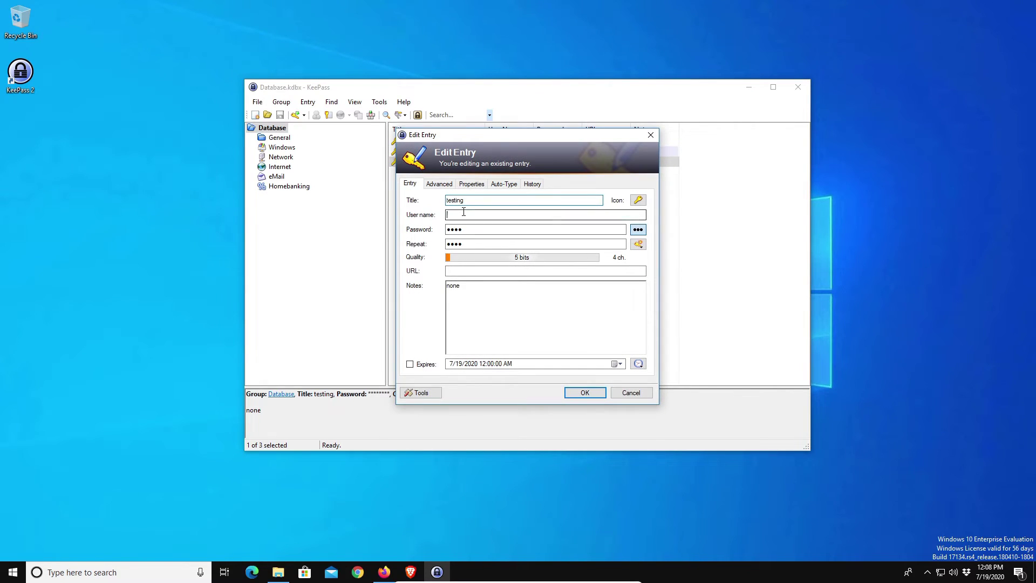
{"action": "type", "text": "bob"}
{"action": "left_click", "coordinate": [584, 392]}
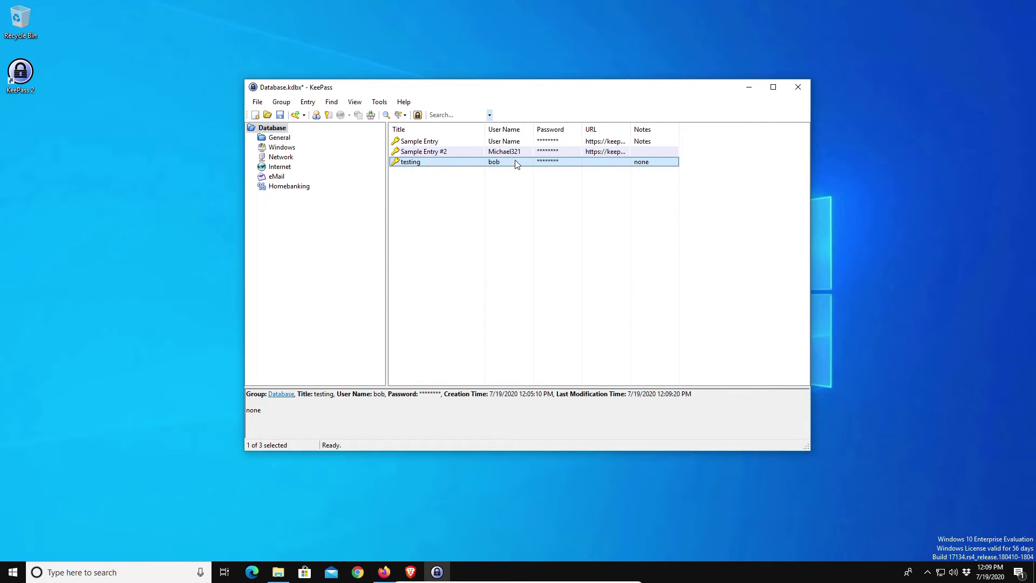
{"action": "double_click", "coordinate": [461, 164]}
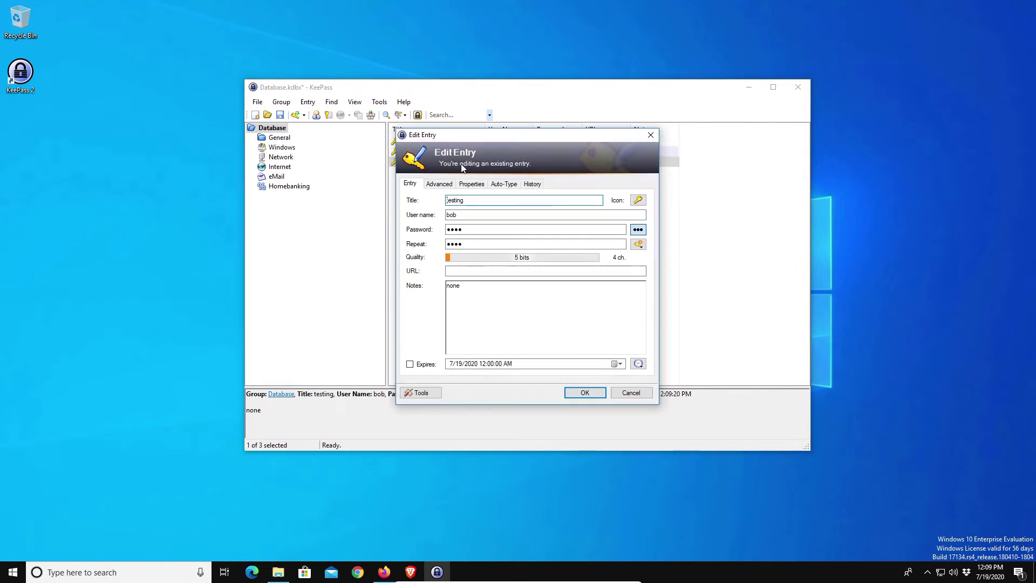
{"action": "left_click", "coordinate": [630, 392]}
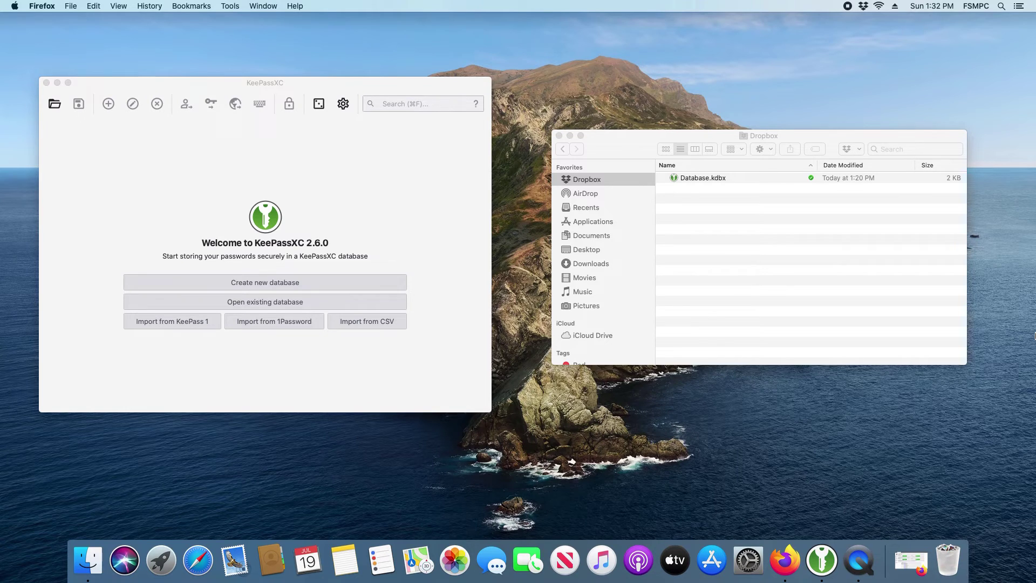
{"action": "left_click", "coordinate": [792, 560]}
{"action": "scroll", "coordinate": [506, 397], "scroll_direction": "down", "scroll_amount": 10}
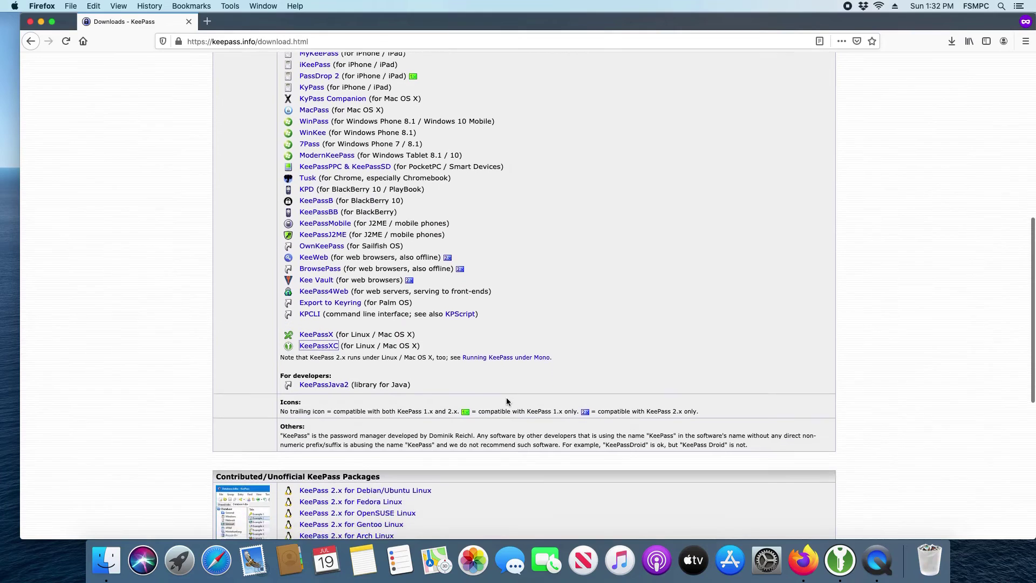
{"action": "scroll", "coordinate": [507, 397], "scroll_direction": "down", "scroll_amount": 2}
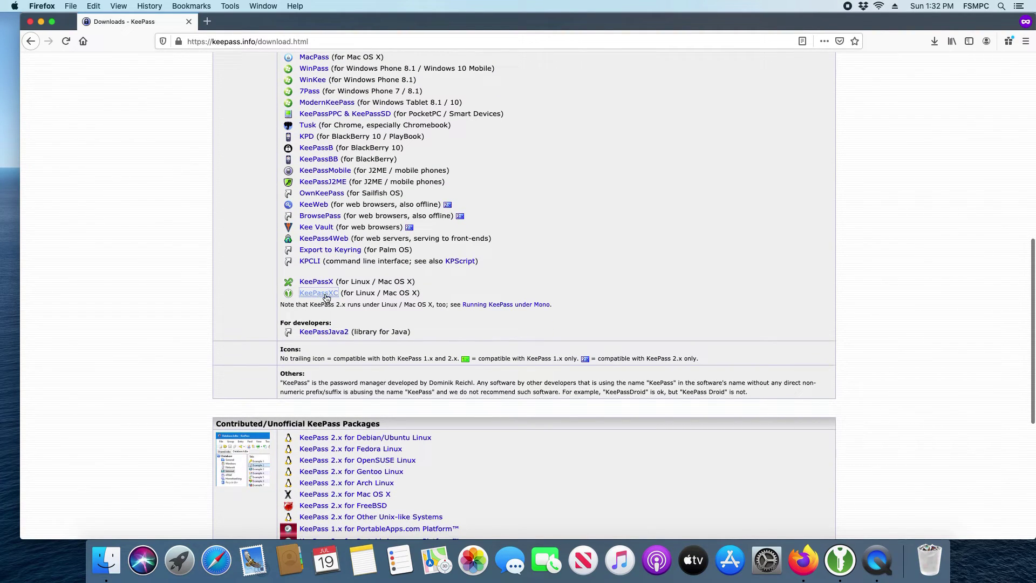
{"action": "left_click", "coordinate": [40, 23]}
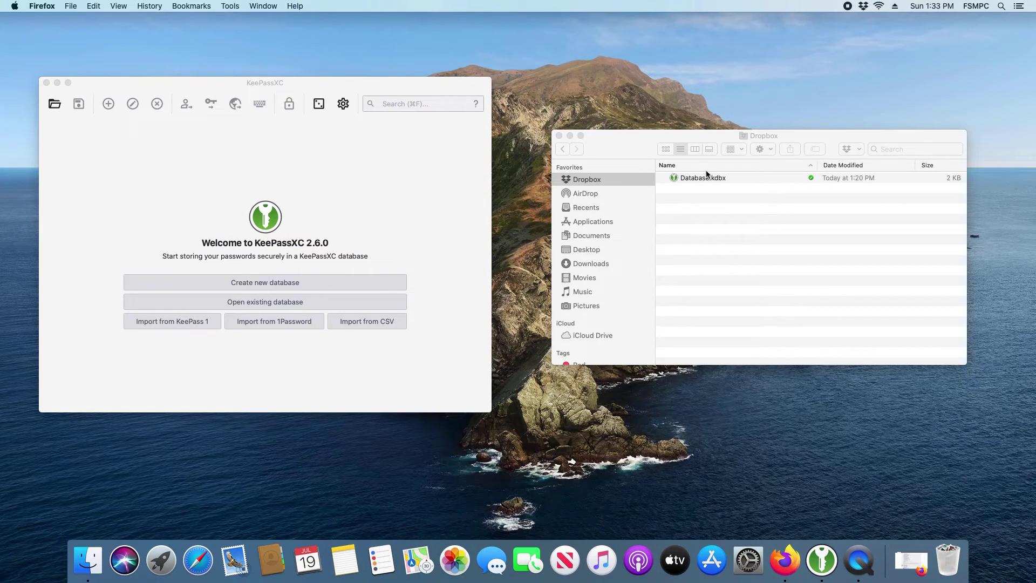
{"action": "left_click", "coordinate": [628, 147]}
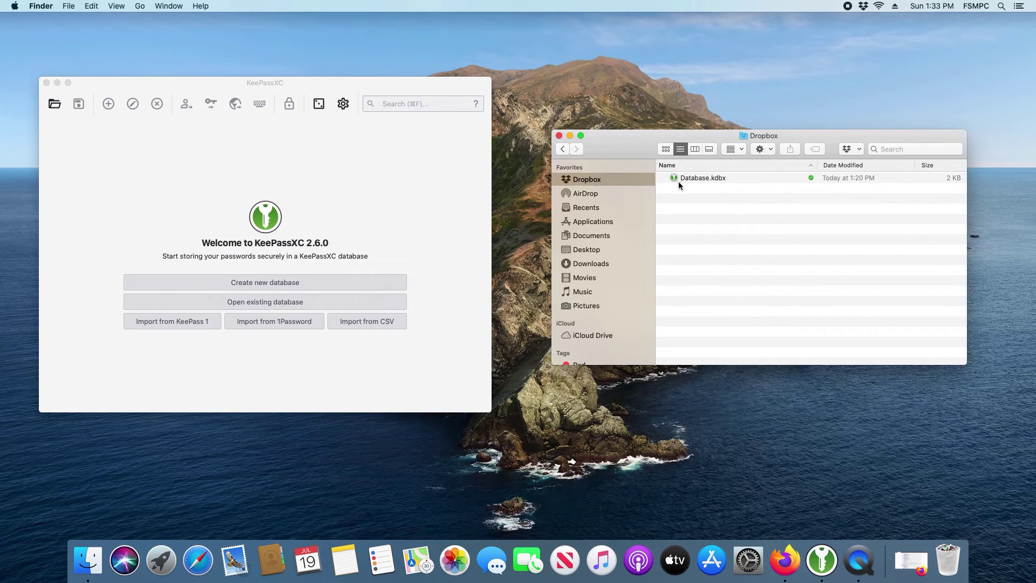
{"action": "left_click", "coordinate": [699, 180]}
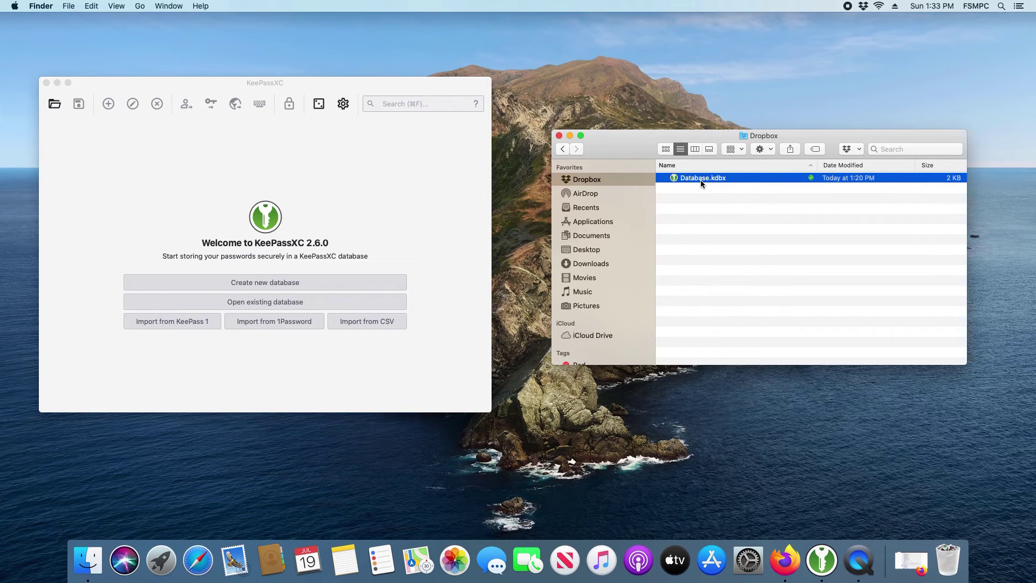
{"action": "left_click", "coordinate": [379, 175]}
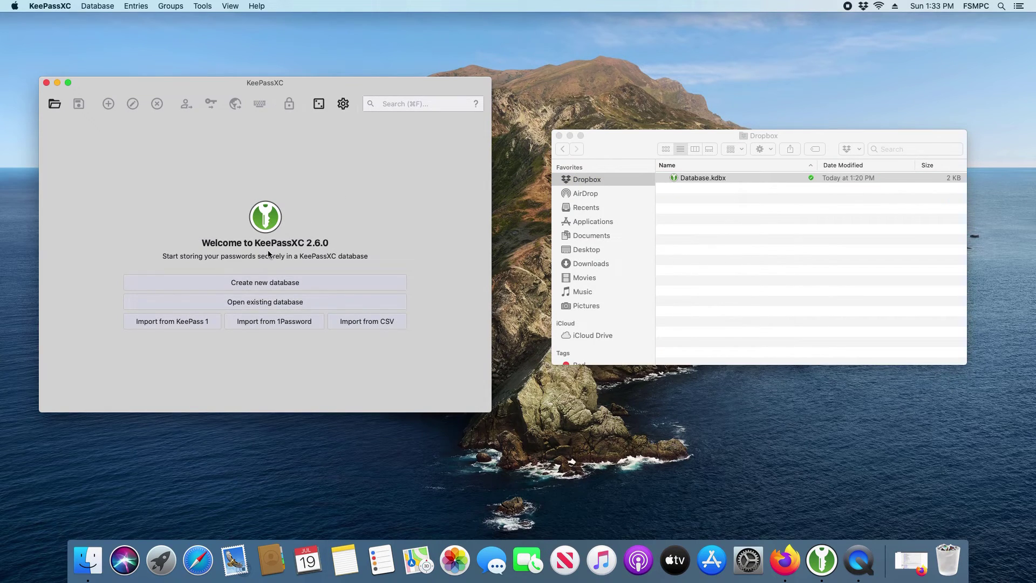
Open Database.kdbx from the Dropbox folder and paste its master password with Cmd+V.
{"action": "left_click", "coordinate": [265, 302]}
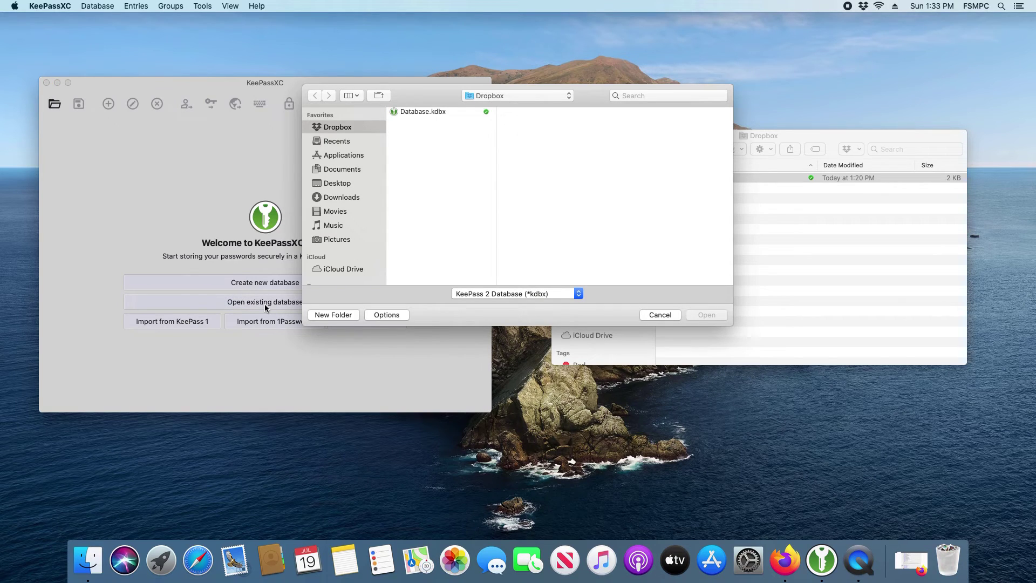
{"action": "left_click", "coordinate": [425, 112]}
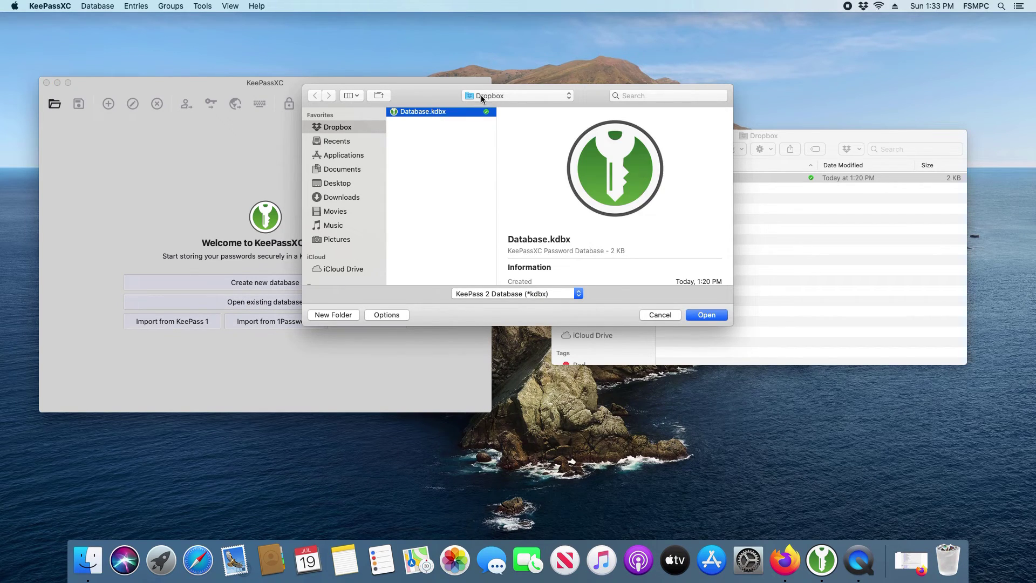
{"action": "left_click", "coordinate": [704, 317]}
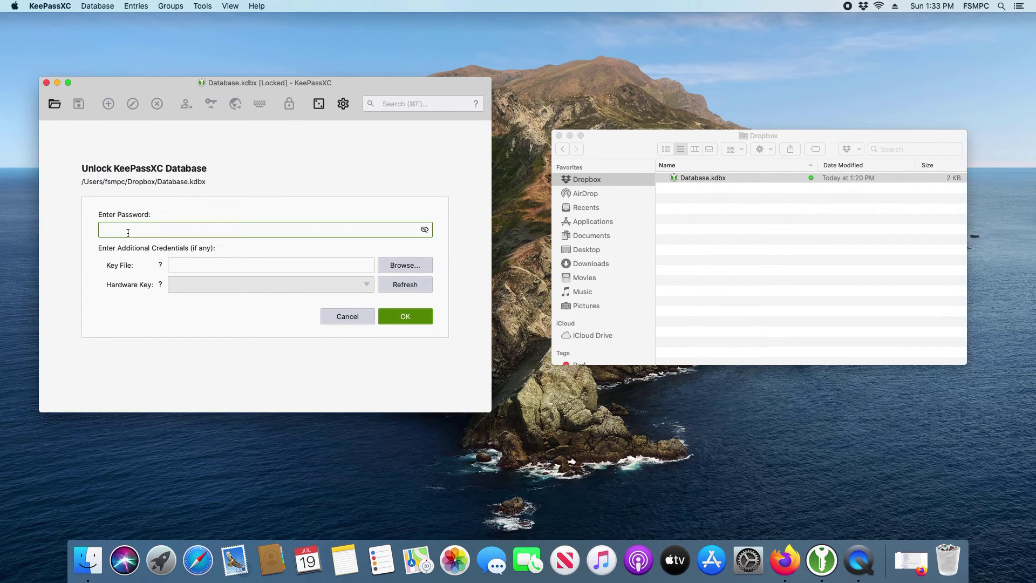
{"action": "key", "text": "super+v"}
Unlock Database.kdbx in KeePassXC with the entered password to show its groups and entries.
{"action": "left_click", "coordinate": [406, 317]}
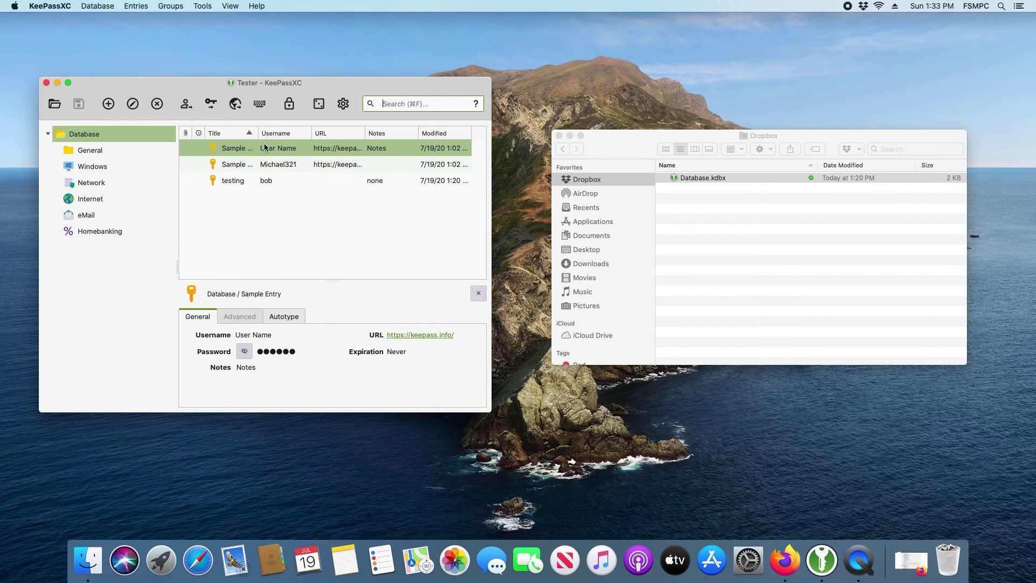